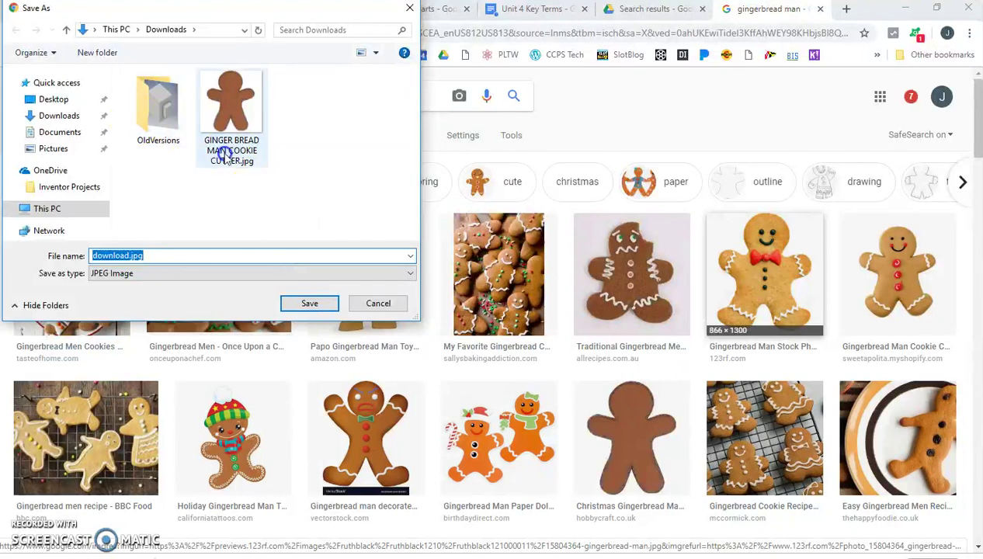
# - Save the gingerbread man picture to Downloads as GINGER BREAD MAN COOKIE CUTTER.jpg, replacing the existing file
pyautogui.click(311, 303)
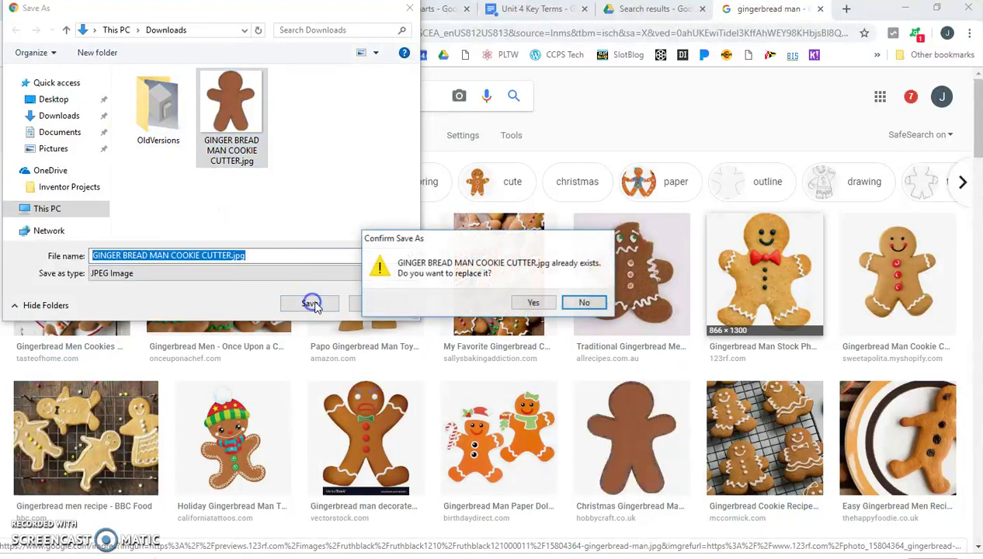
pyautogui.click(517, 303)
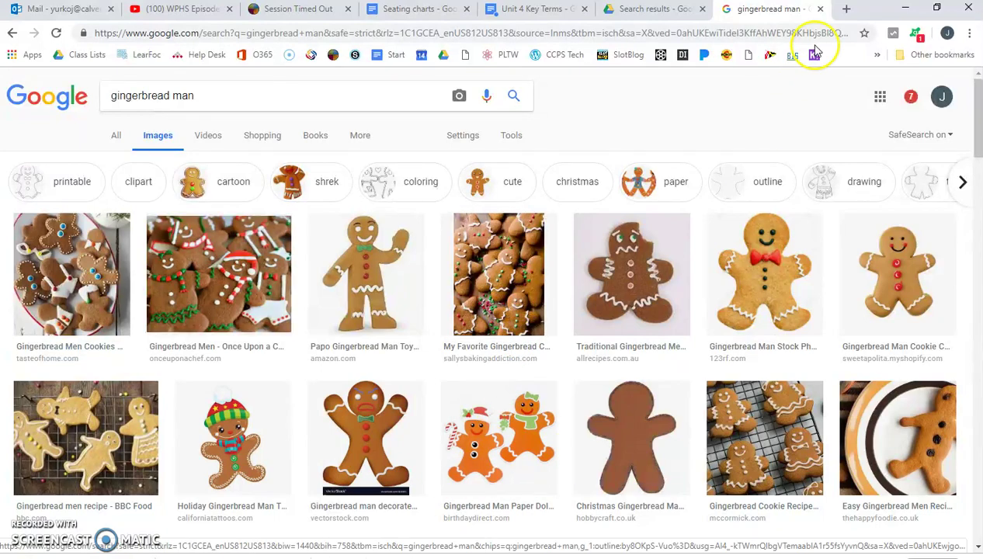
# - Switch to Autodesk Inventor, create a new part and start a 2D sketch on its front (XY) plane
pyautogui.click(909, 8)
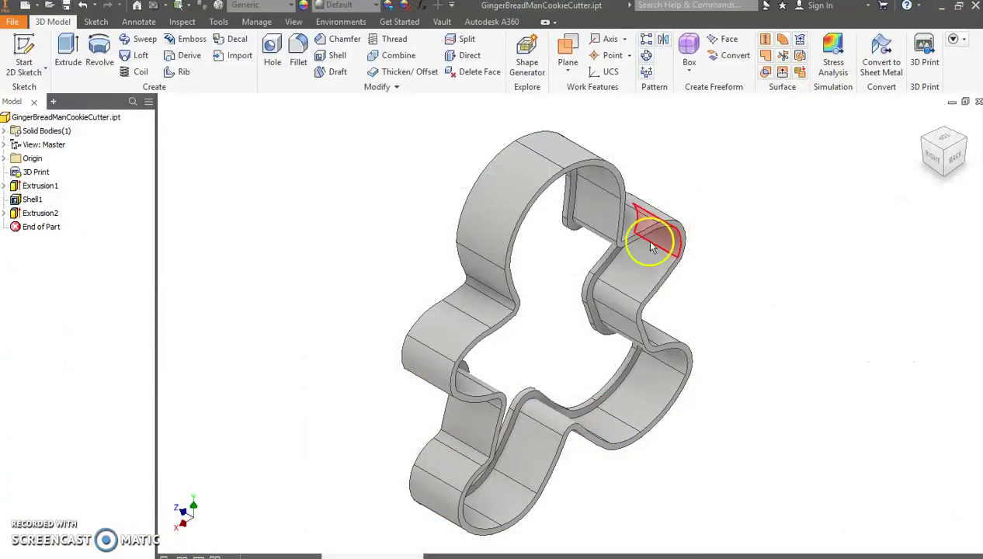
pyautogui.moveTo(935, 177); pyautogui.dragTo(882, 176)
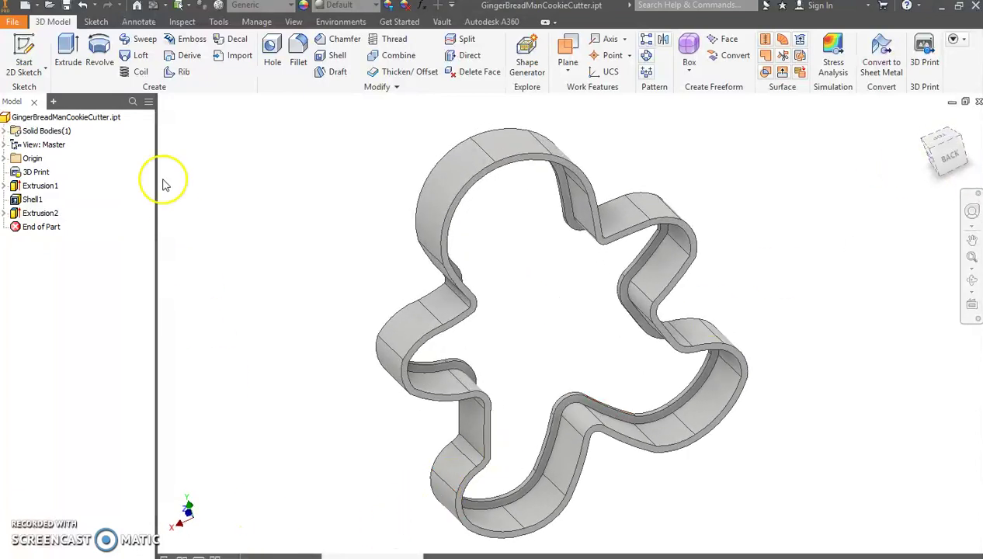
pyautogui.click(28, 4)
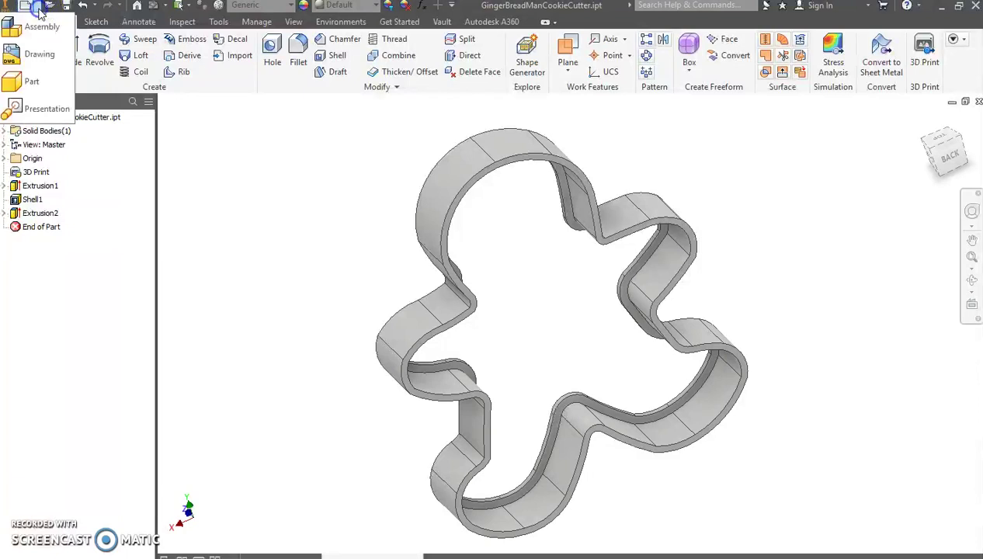
pyautogui.click(29, 82)
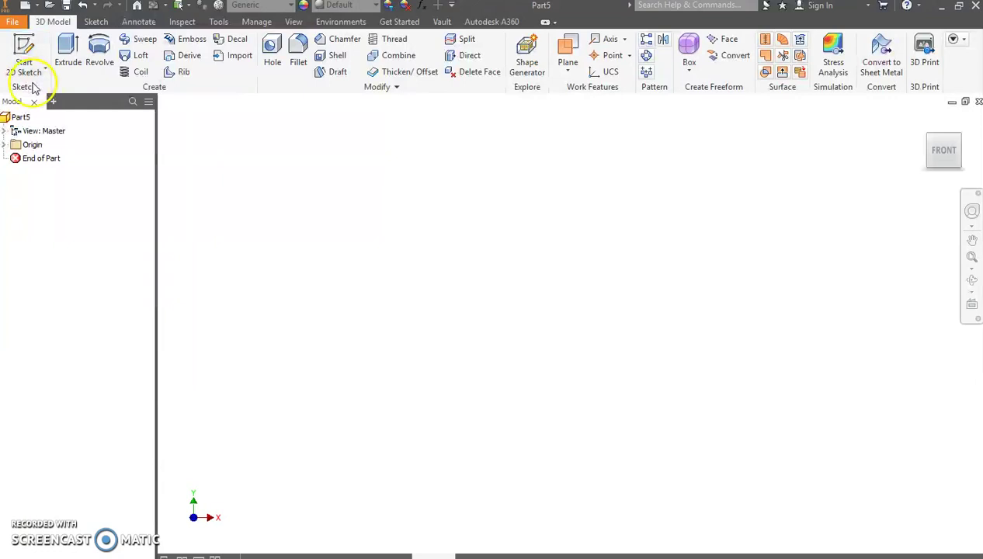
pyautogui.click(24, 60)
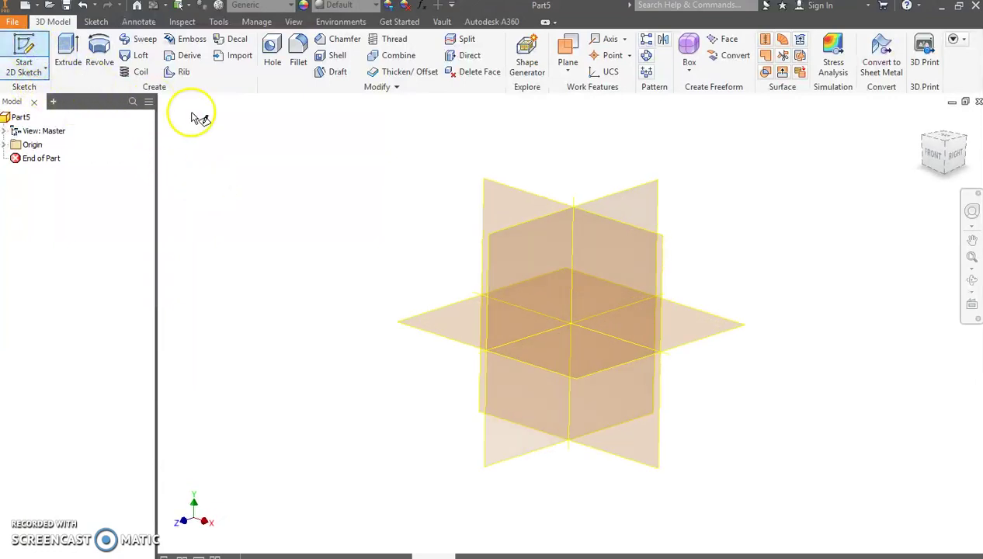
pyautogui.click(490, 184)
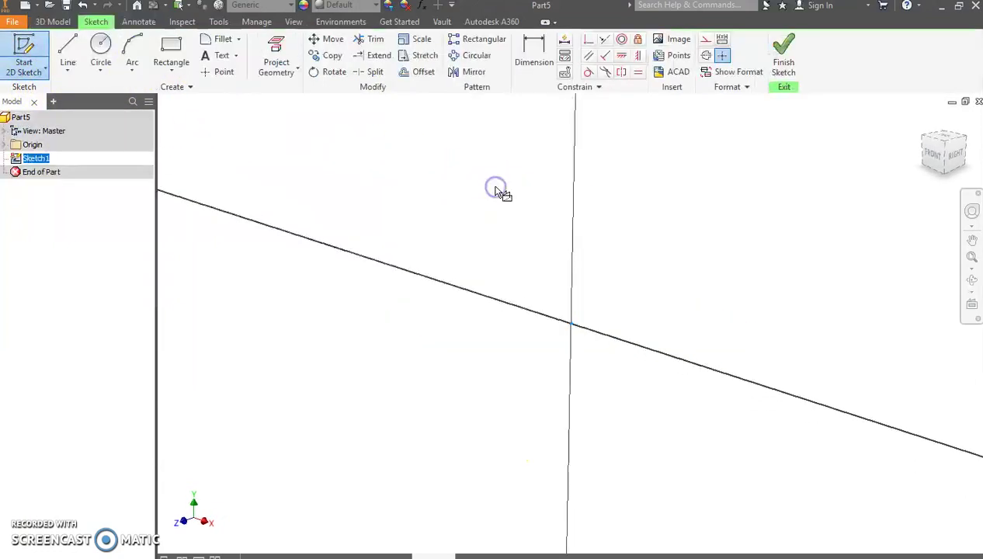
pyautogui.press('l')
pyautogui.click(573, 314)
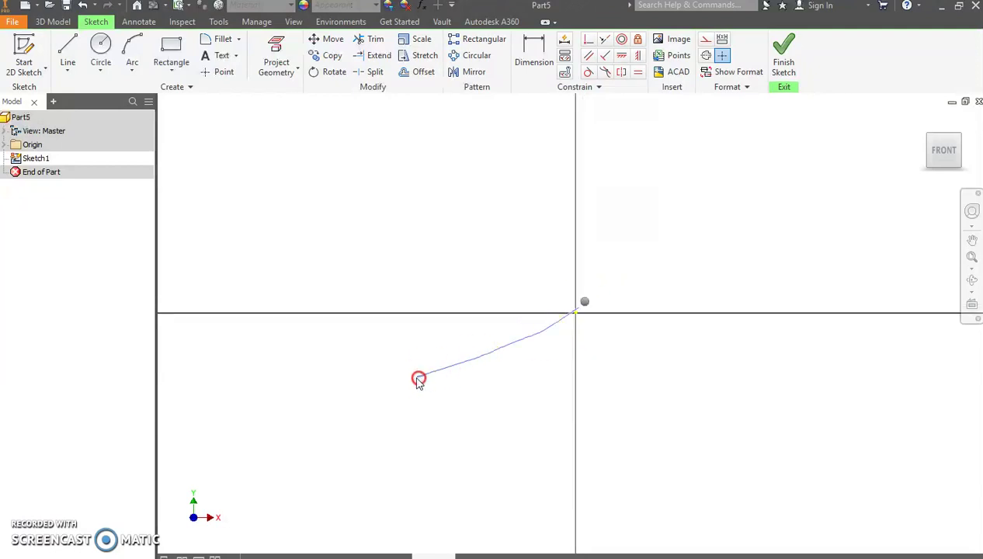
pyautogui.moveTo(539, 325); pyautogui.dragTo(534, 320, button='right')
# - Choose GINGER BREAD MAN COOKIE CUTTER.jpg from the Downloads folder as the image to insert into the sketch
pyautogui.moveTo(542, 330); pyautogui.dragTo(393, 413, button='middle')
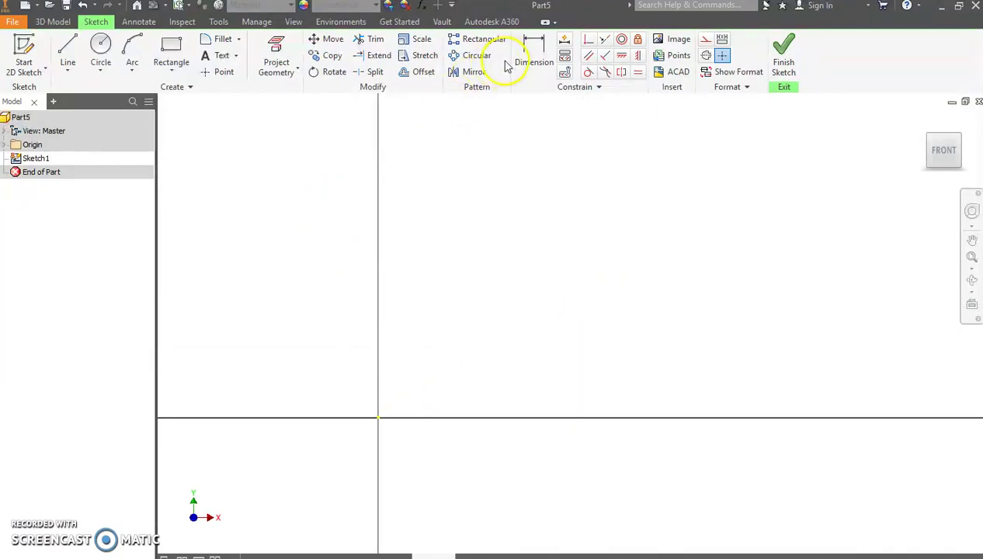
pyautogui.click(659, 39)
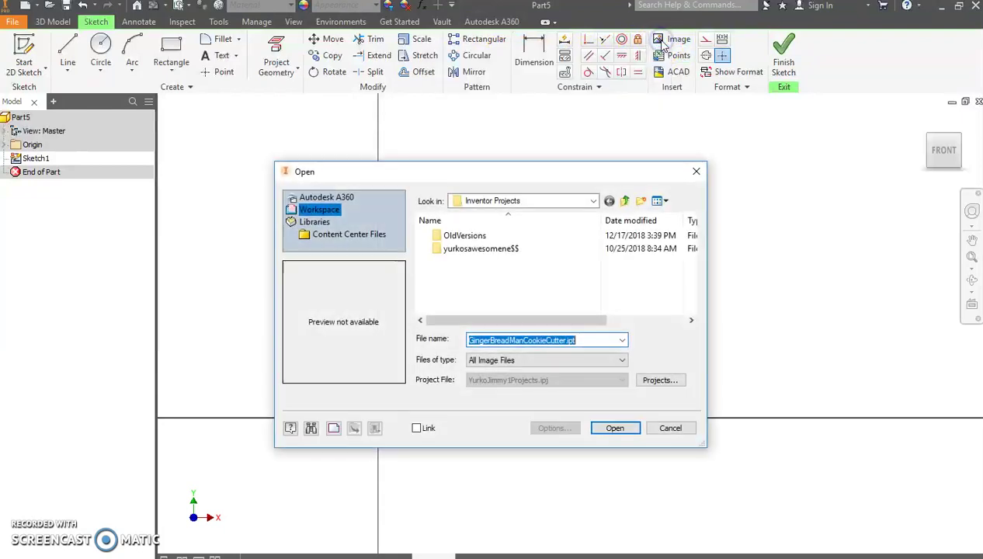
pyautogui.click(593, 201)
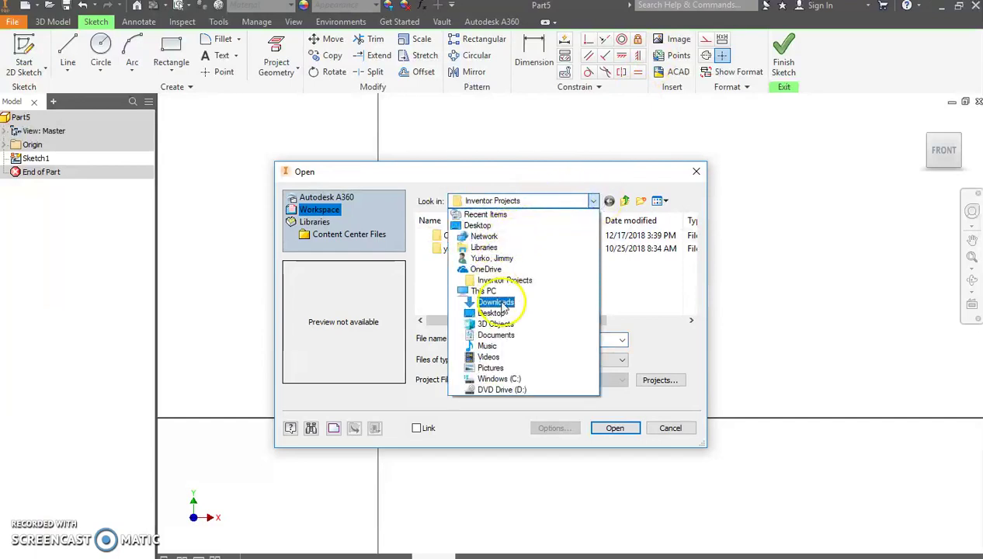
pyautogui.click(497, 302)
pyautogui.click(518, 338)
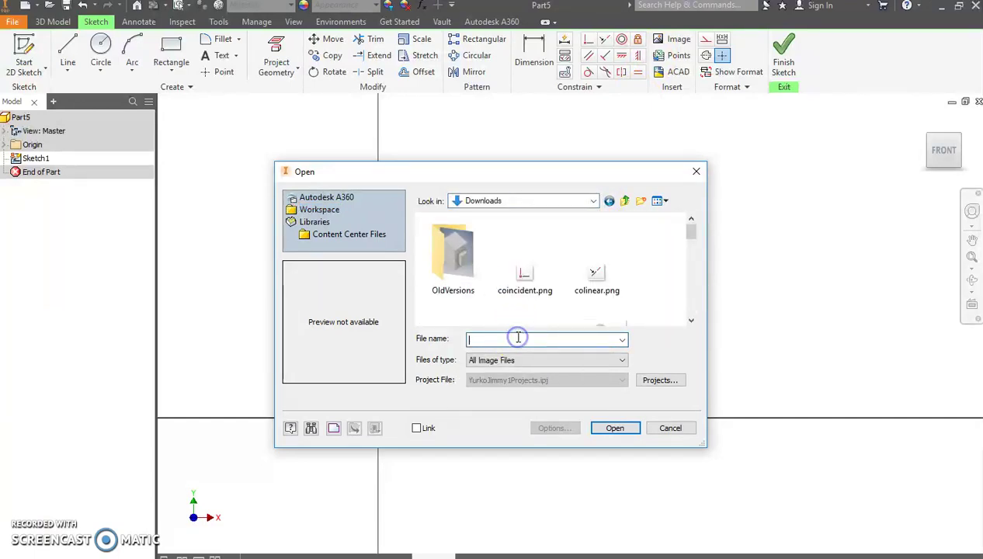
pyautogui.write('G')
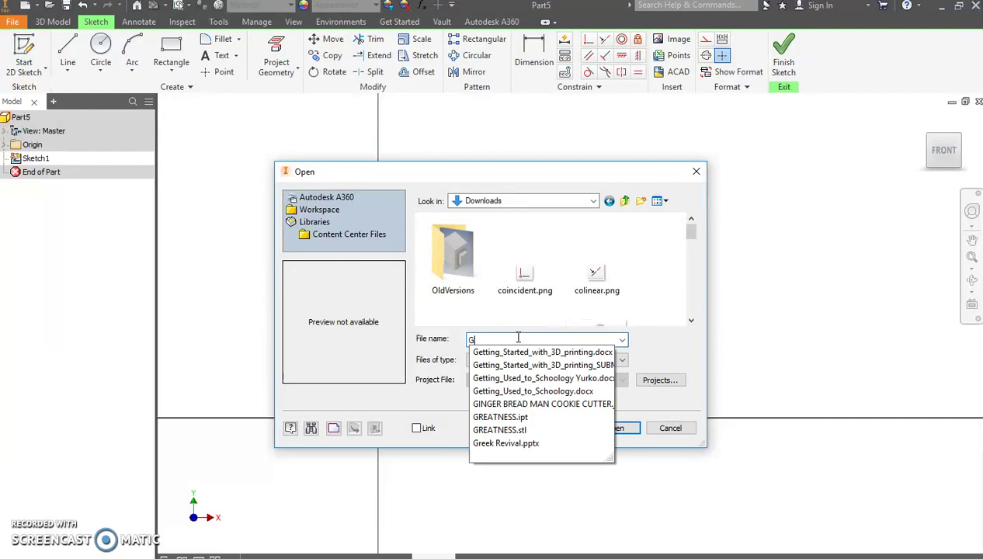
pyautogui.click(518, 405)
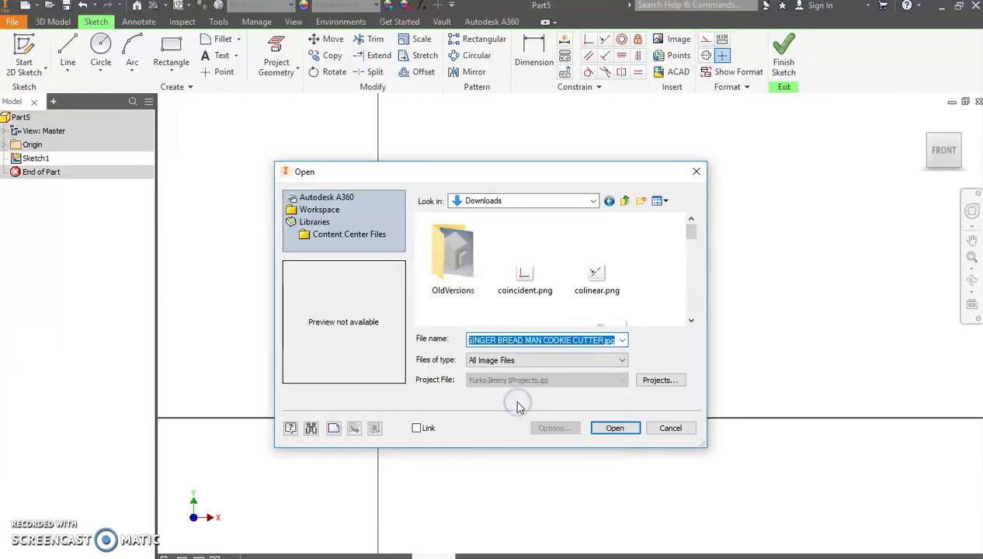
pyautogui.click(612, 429)
# - Place one copy of the gingerbread man image above and to the right of the sketch origin
pyautogui.scroll(-3, 430, 109)
pyautogui.scroll(-3, 429, 109)
pyautogui.moveTo(439, 120); pyautogui.dragTo(444, 306, button='middle')
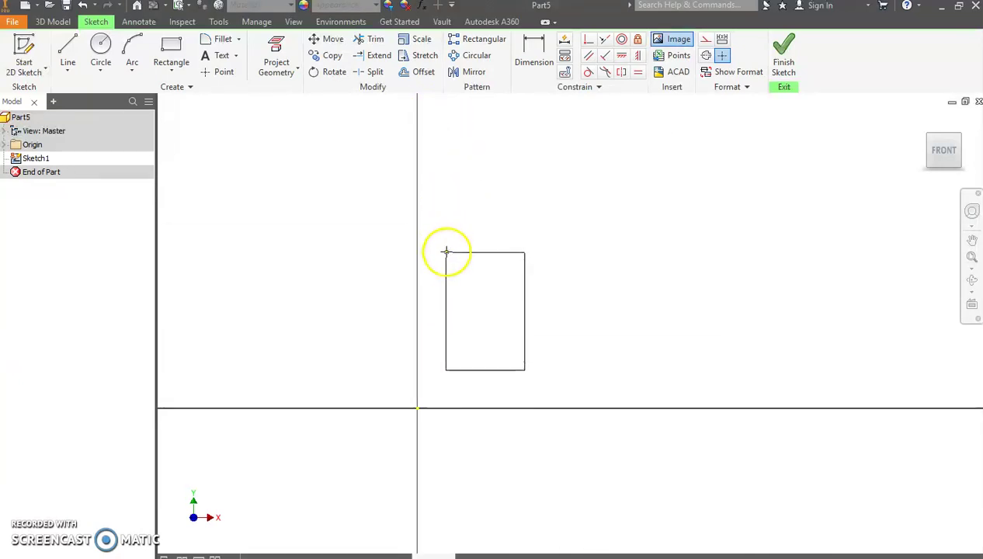
pyautogui.click(443, 260)
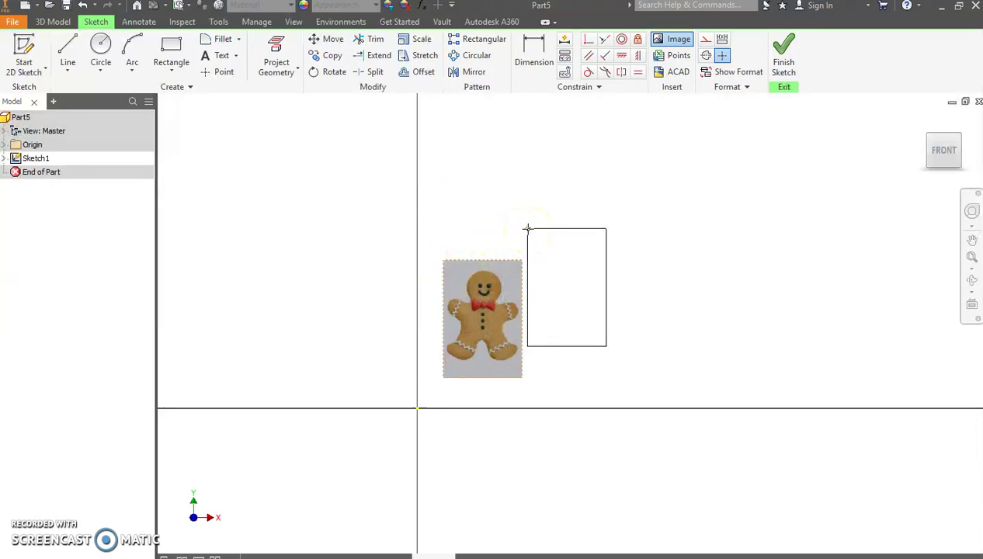
pyautogui.press('Escape')
# - Dimension the height of the gingerbread man image and set it to 4 in
pyautogui.press('d')
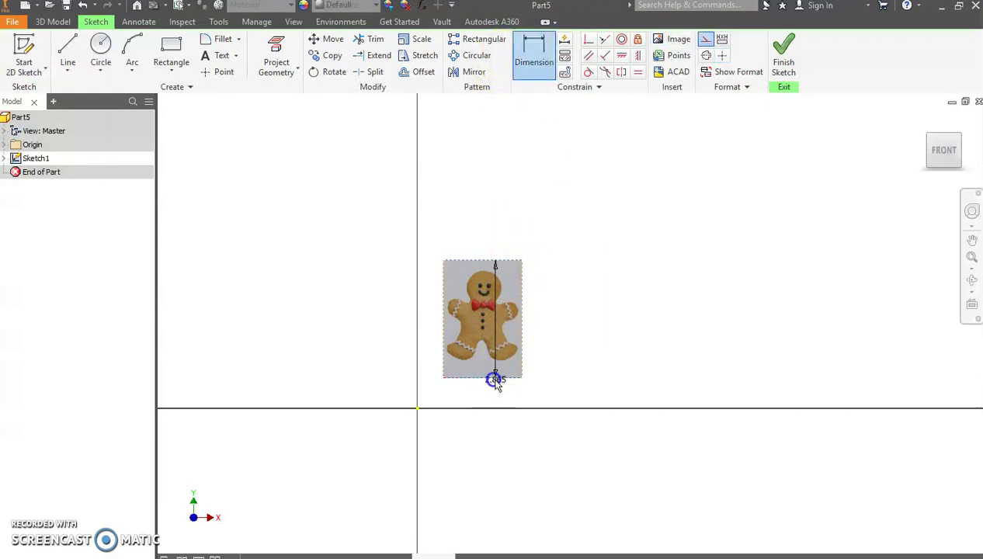
pyautogui.click(584, 329)
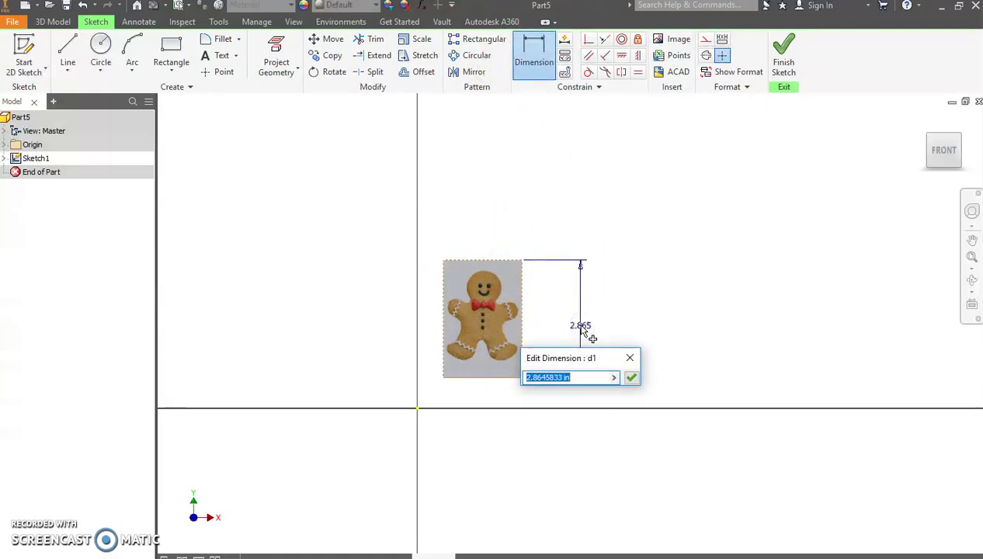
pyautogui.press('Return')
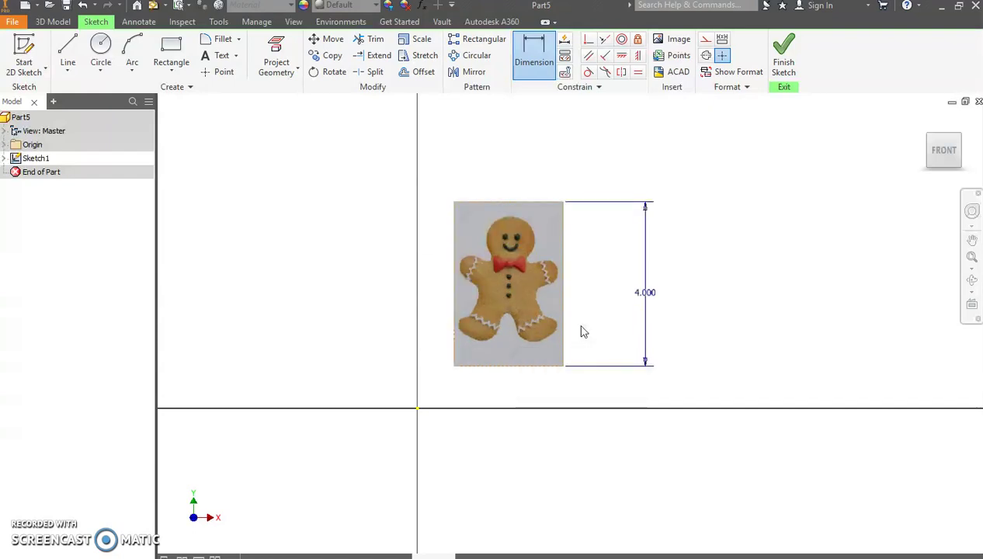
# - Delete the height dimension from the gingerbread man image
pyautogui.doubleClick(649, 302)
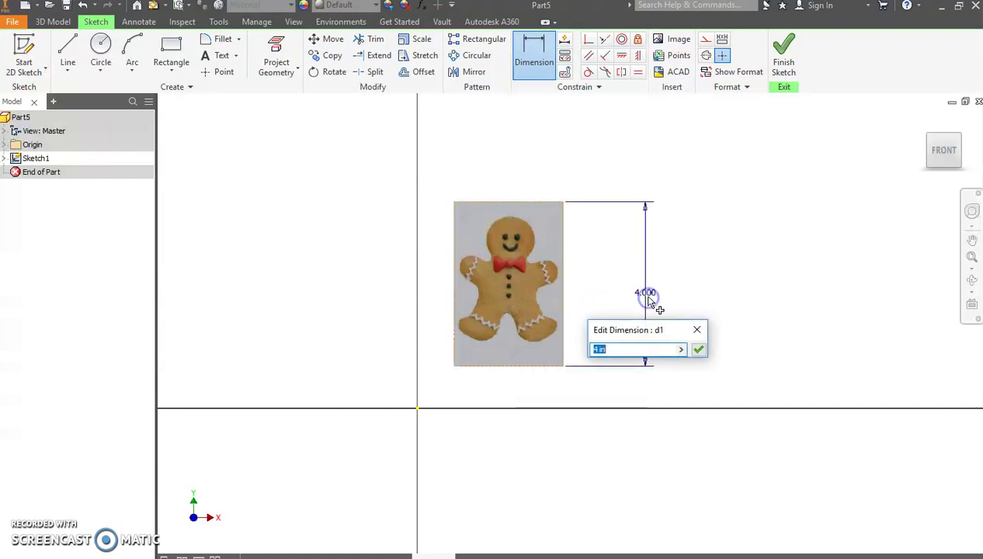
pyautogui.press('Return')
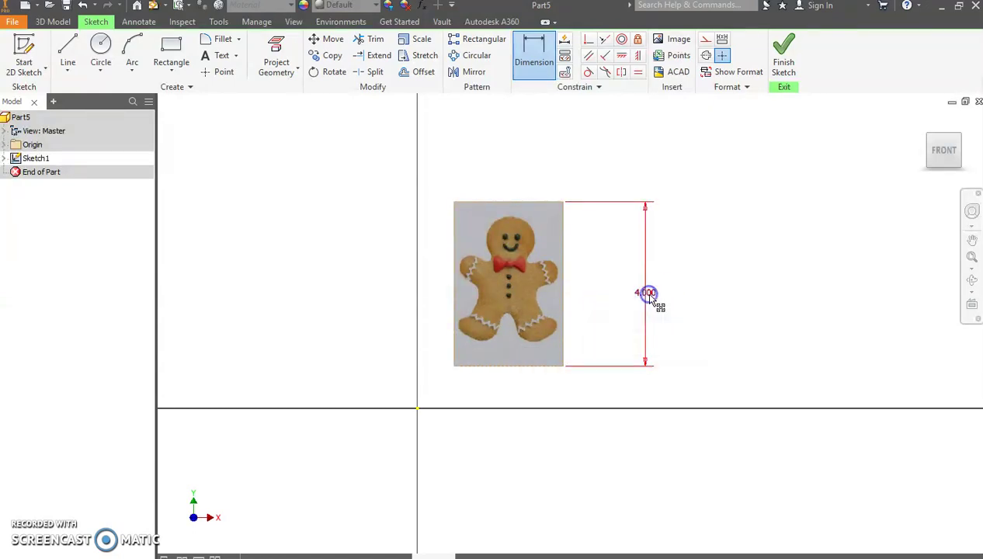
pyautogui.press('Delete')
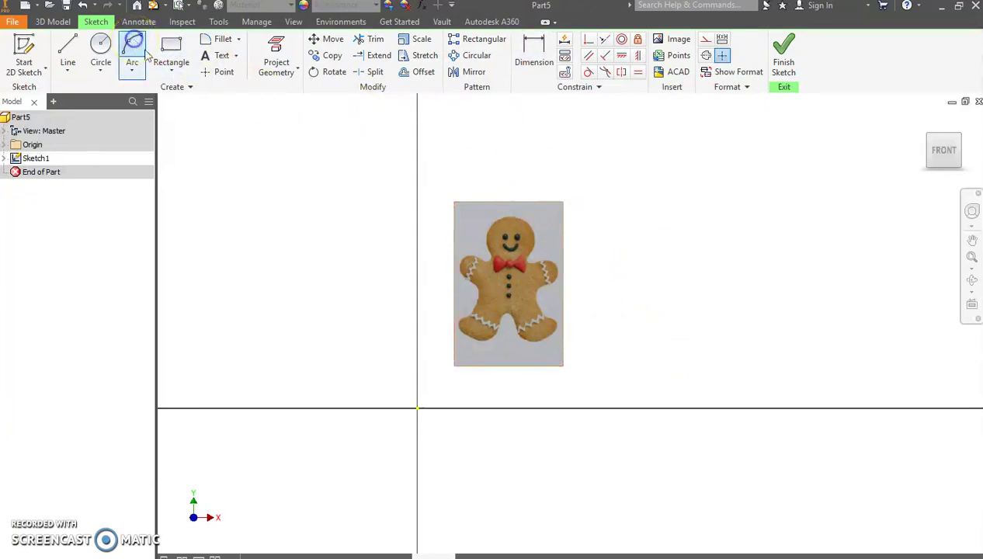
# - Trace the right-hand side of the cookie from the hand past the underarm to the foot with connected three-point arcs
pyautogui.click(144, 53)
pyautogui.scroll(3, 521, 237)
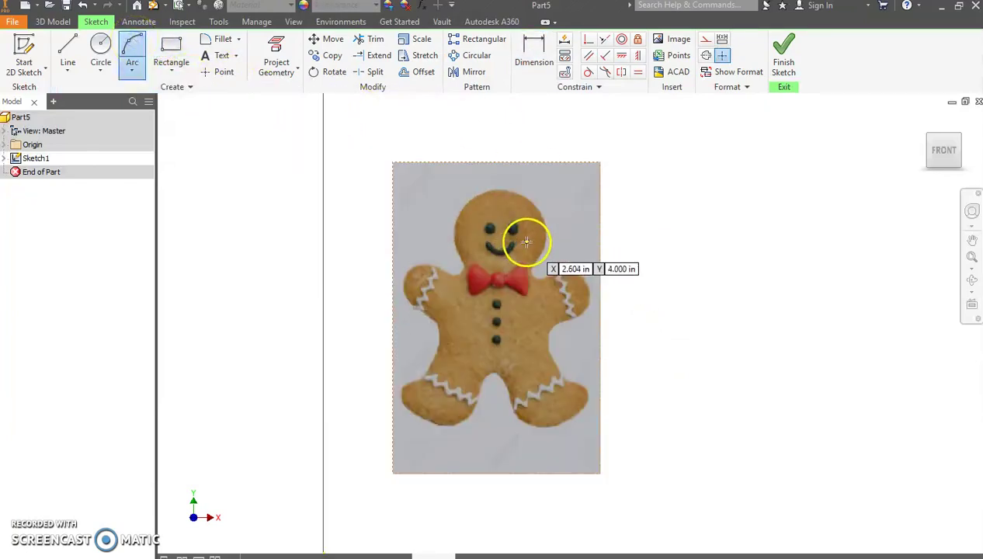
pyautogui.click(560, 276)
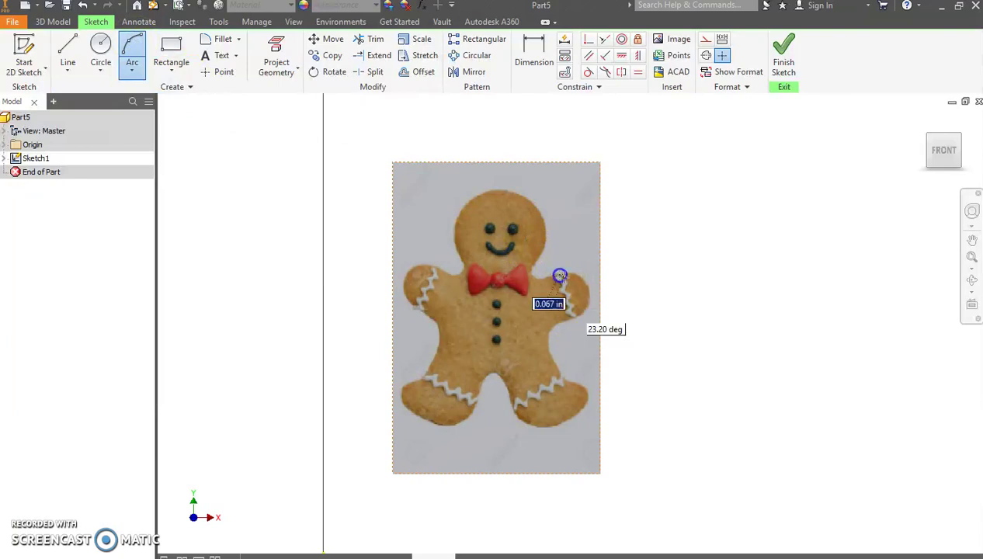
pyautogui.click(575, 315)
pyautogui.click(547, 353)
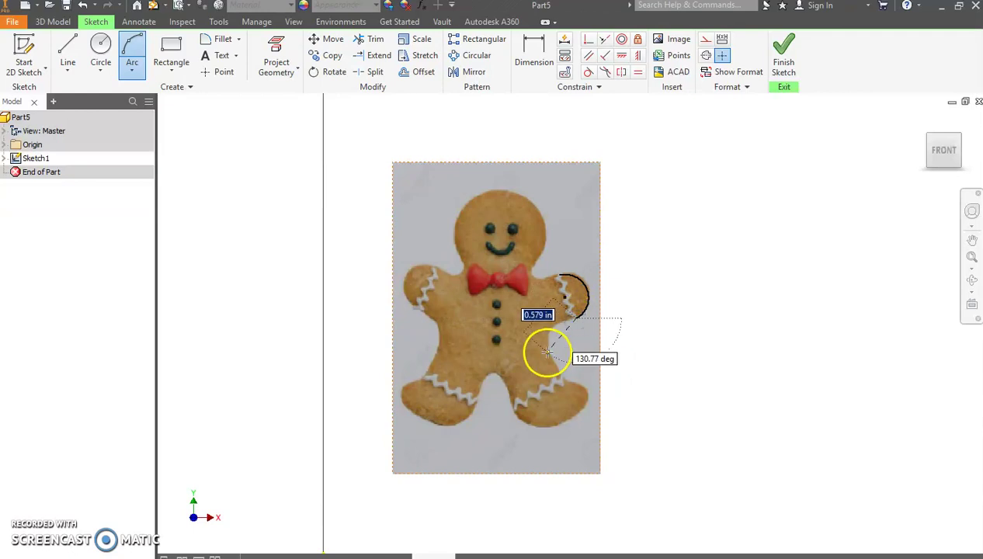
pyautogui.click(562, 374)
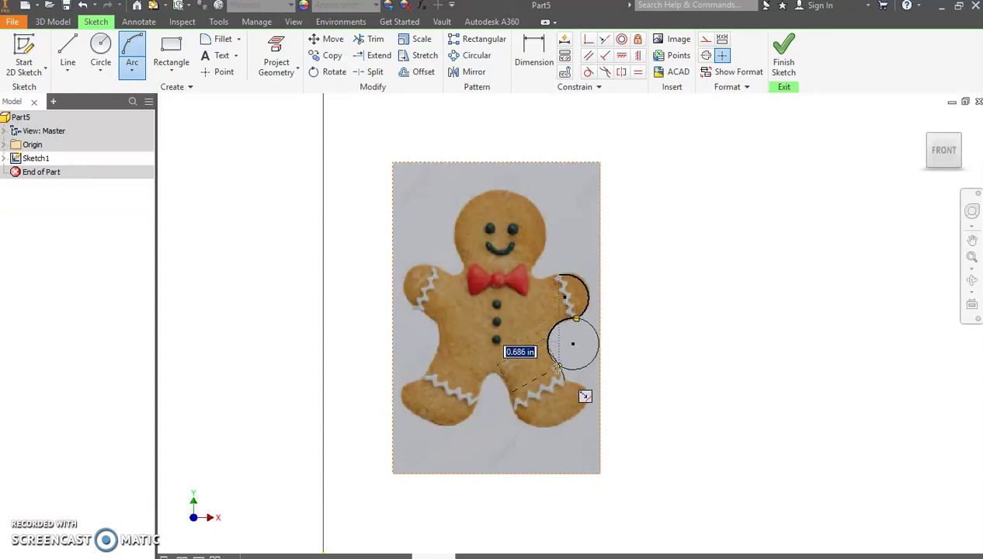
pyautogui.click(557, 369)
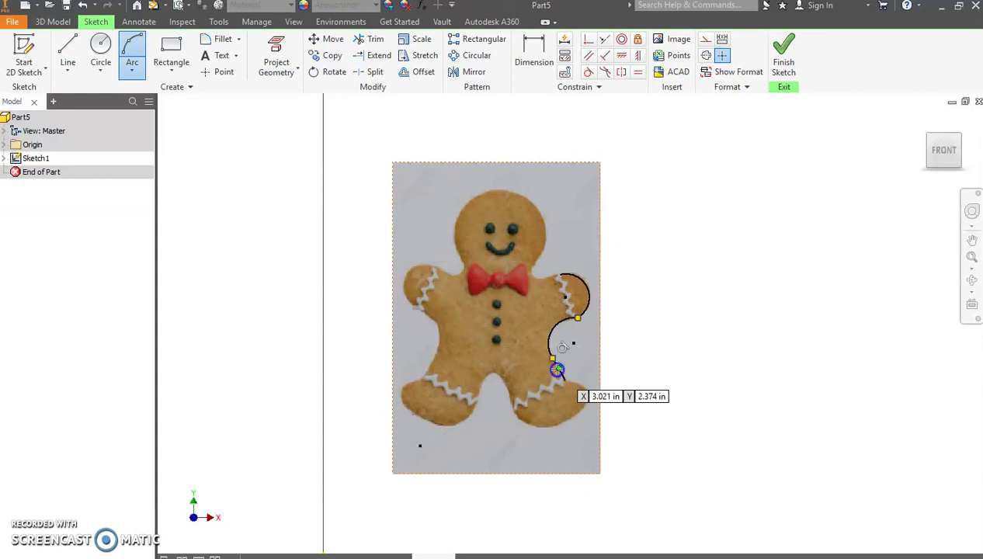
# - Trace the outer tip and the sole of the cookie's right-hand foot with two connected three-point arcs
pyautogui.click(568, 383)
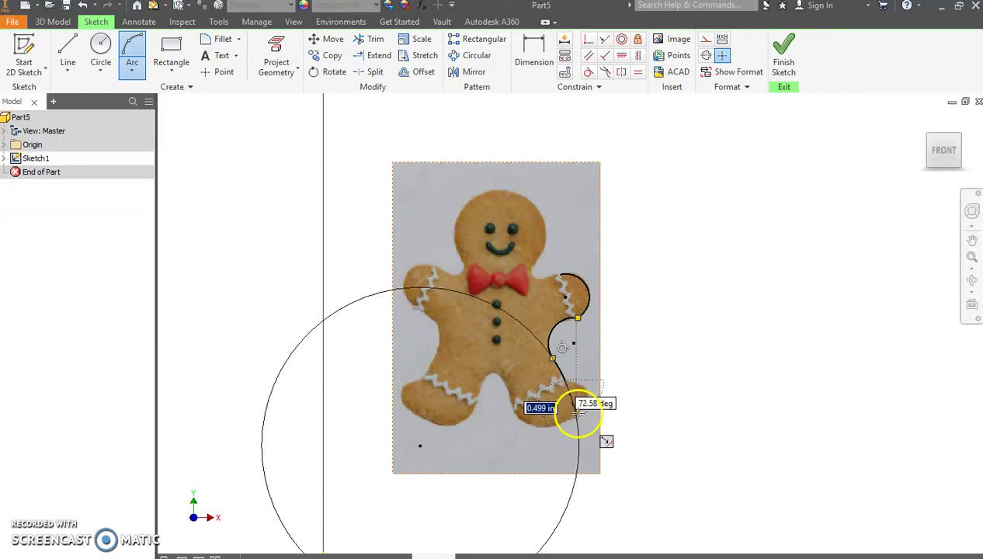
pyautogui.scroll(-3, 579, 409)
pyautogui.scroll(-3, 579, 411)
pyautogui.click(580, 422)
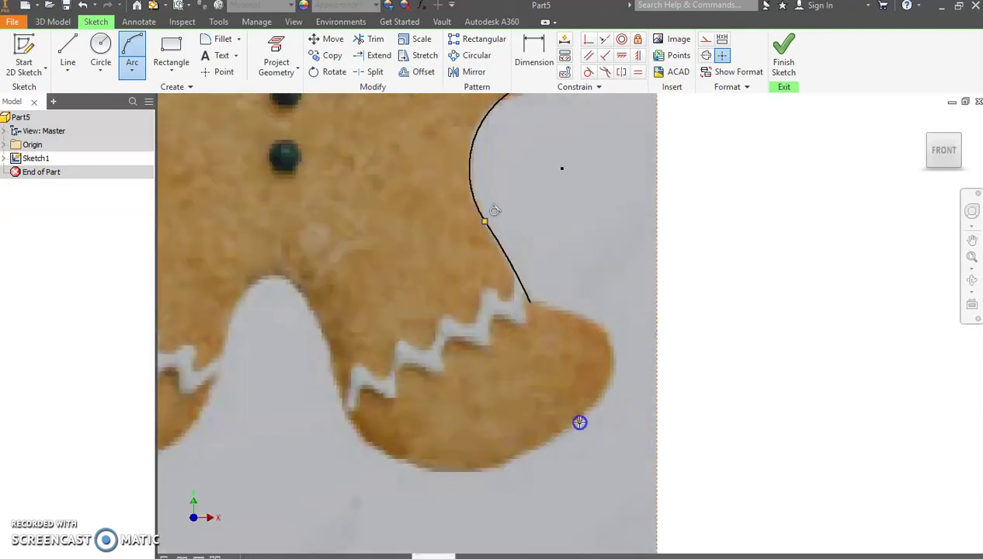
pyautogui.click(613, 364)
pyautogui.click(578, 421)
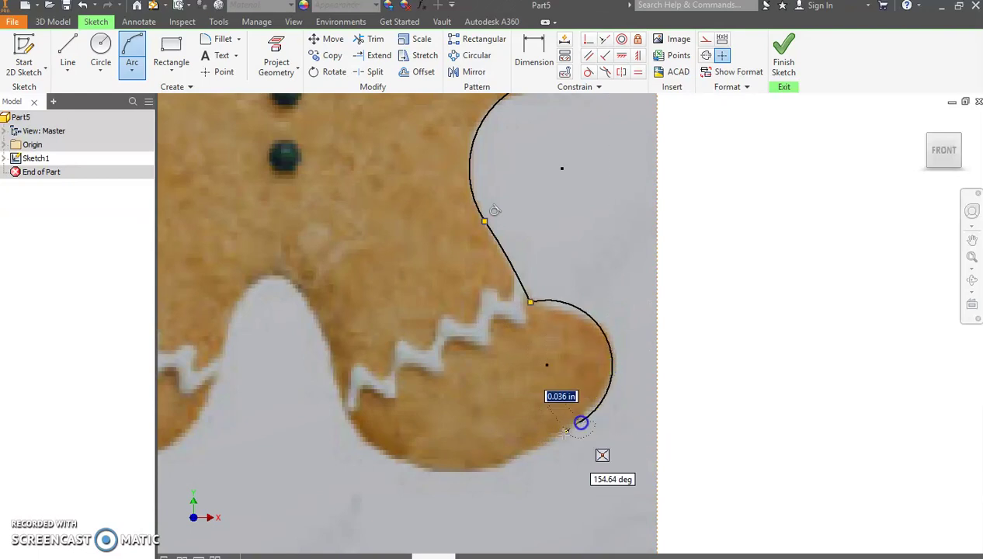
pyautogui.click(357, 431)
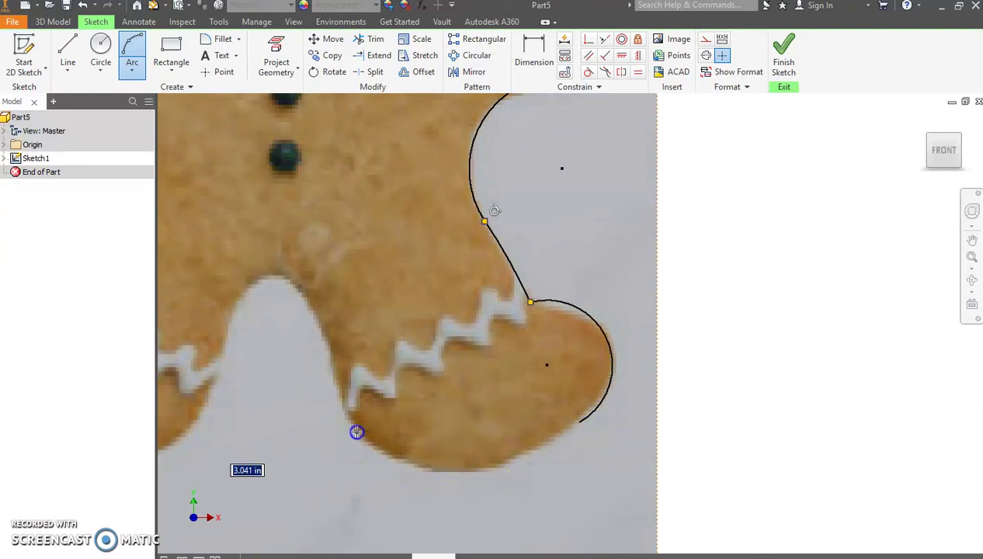
pyautogui.click(433, 470)
# - Trace the inner edge of the right-hand leg from the foot up towards the crotch with a three-point arc
pyautogui.click(357, 431)
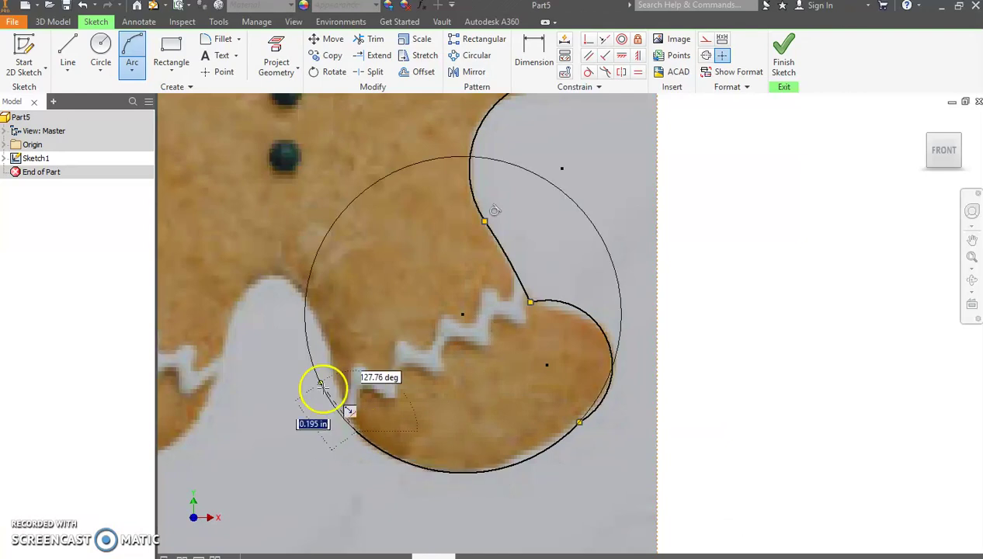
pyautogui.click(311, 305)
pyautogui.click(328, 340)
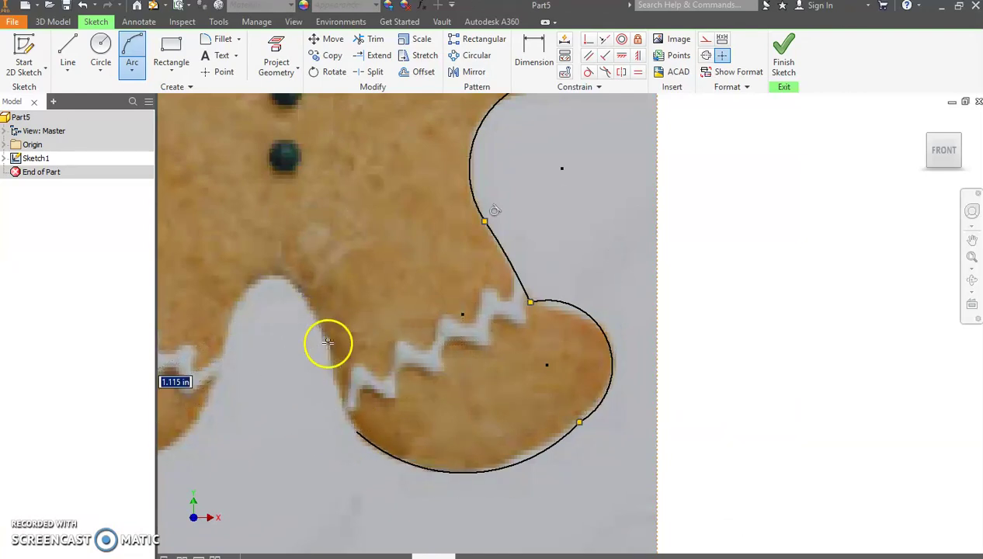
pyautogui.click(303, 300)
pyautogui.click(305, 303)
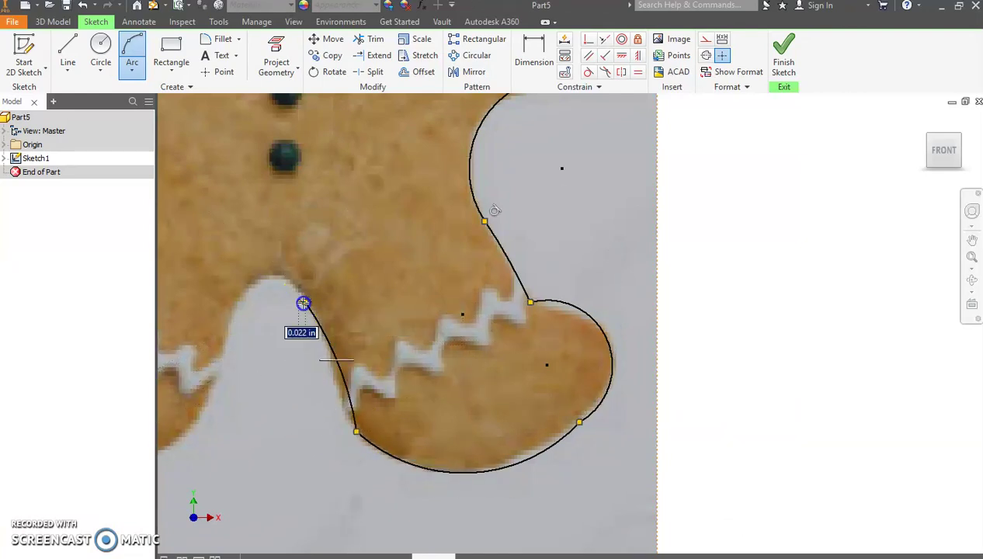
# - Trace the rounded crotch and the inner edge of the cookie's left-hand leg down to the foot with two connected three-point arcs
pyautogui.click(231, 314)
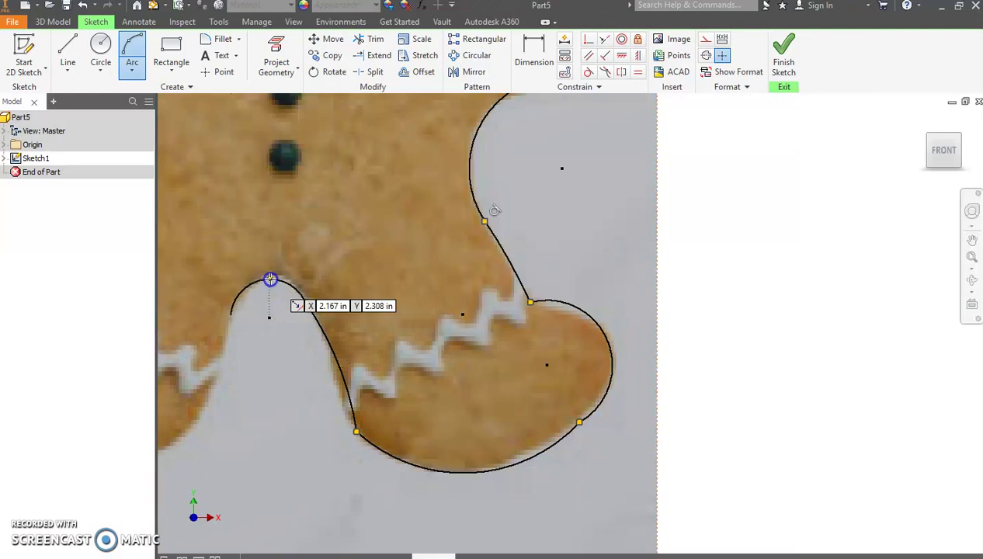
pyautogui.scroll(-5, 270, 279)
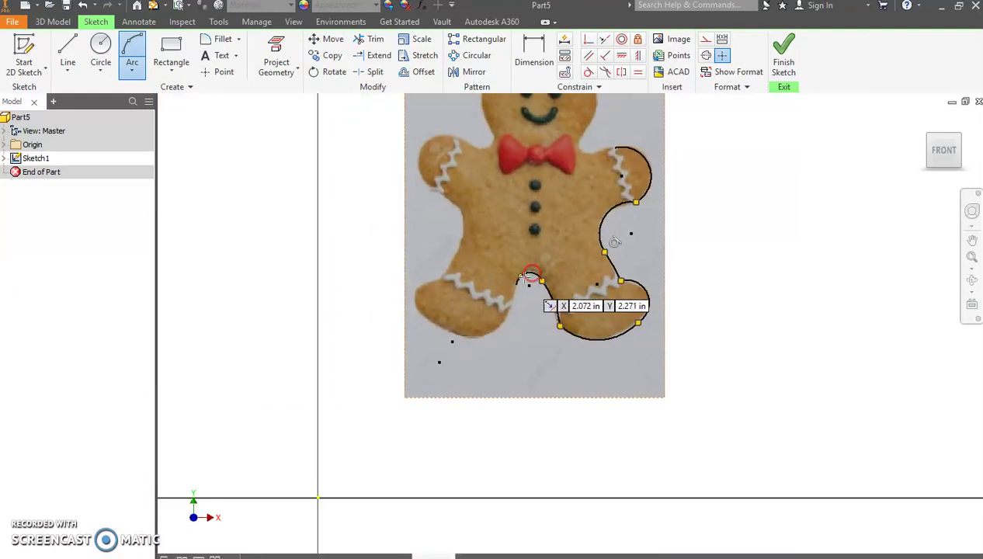
pyautogui.scroll(3, 530, 276)
pyautogui.click(527, 287)
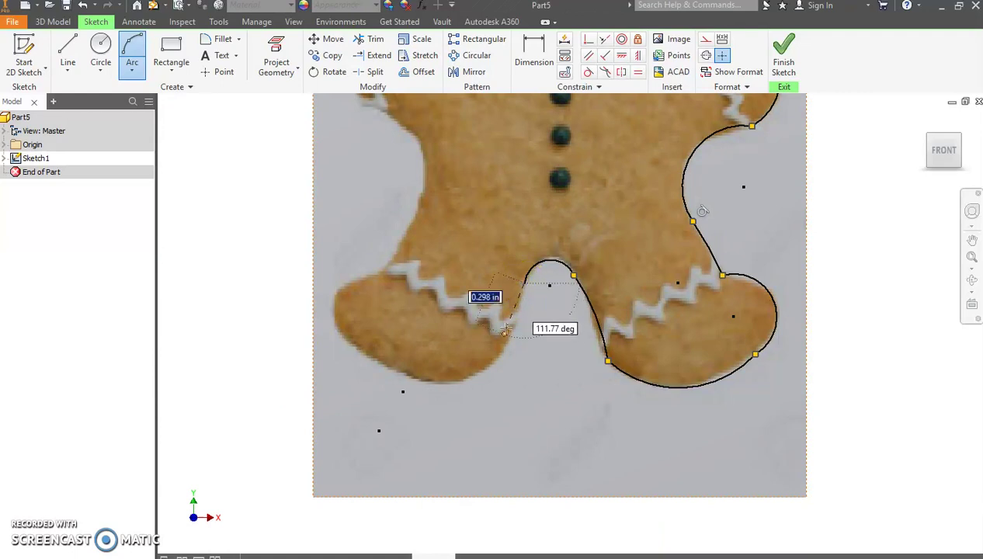
pyautogui.click(463, 380)
pyautogui.click(497, 350)
# - Trace the sole and the rounded outer tip of the cookie's left-hand foot with two connected three-point arcs
pyautogui.click(467, 379)
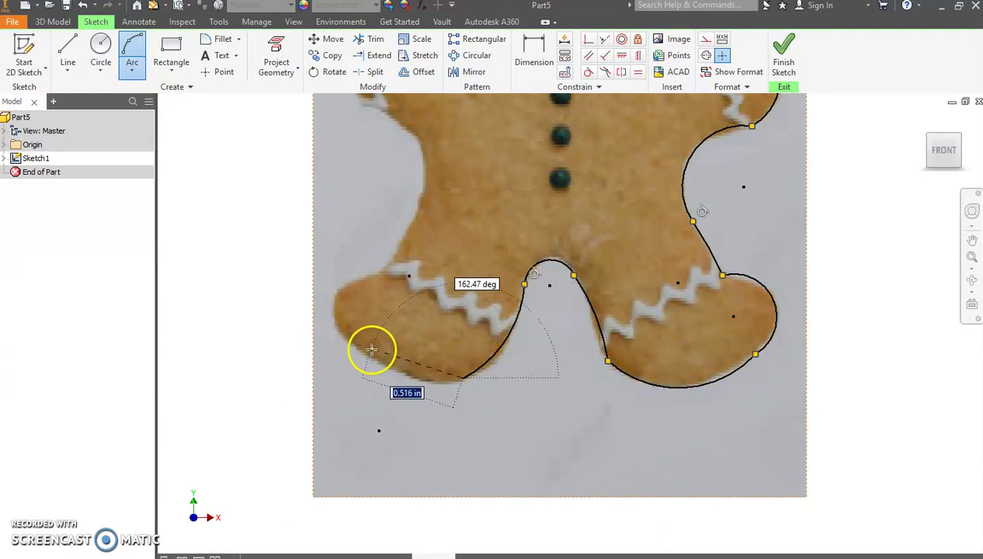
pyautogui.click(340, 330)
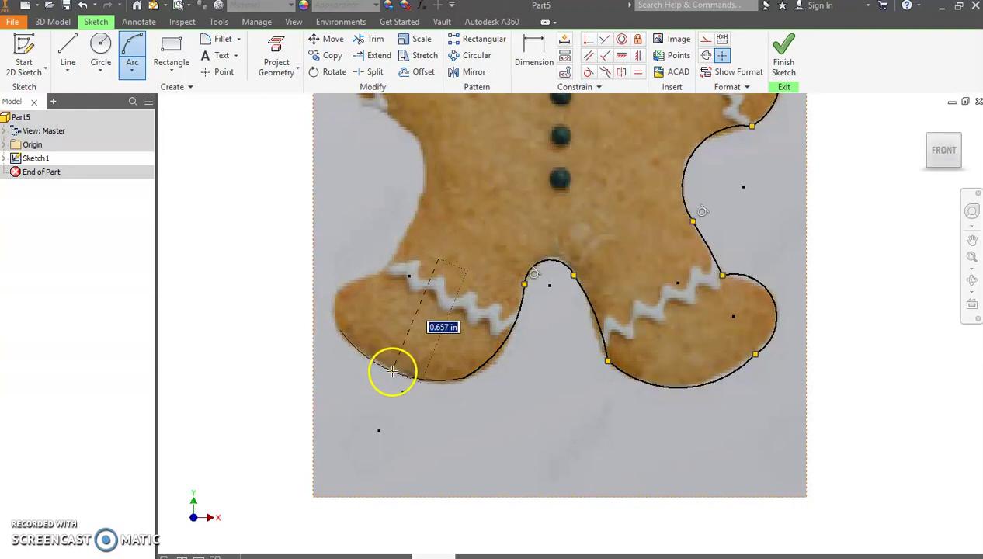
pyautogui.click(394, 370)
pyautogui.click(340, 329)
pyautogui.click(359, 280)
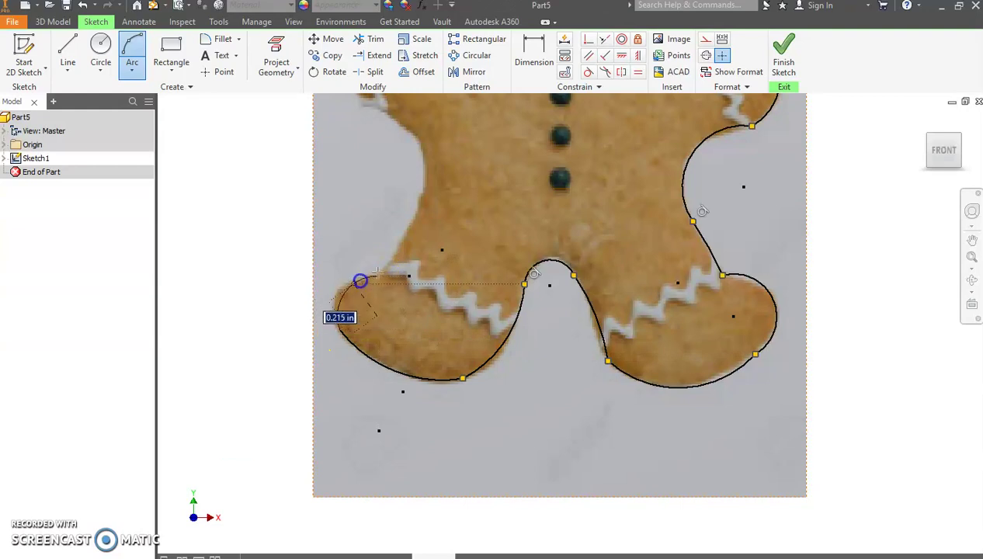
pyautogui.click(342, 289)
pyautogui.scroll(-5, 455, 235)
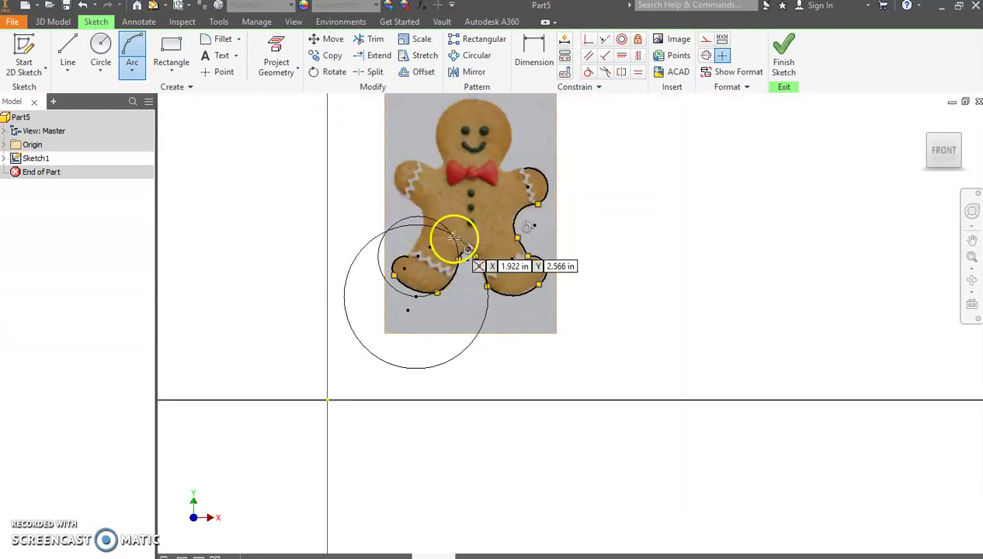
pyautogui.scroll(5, 424, 351)
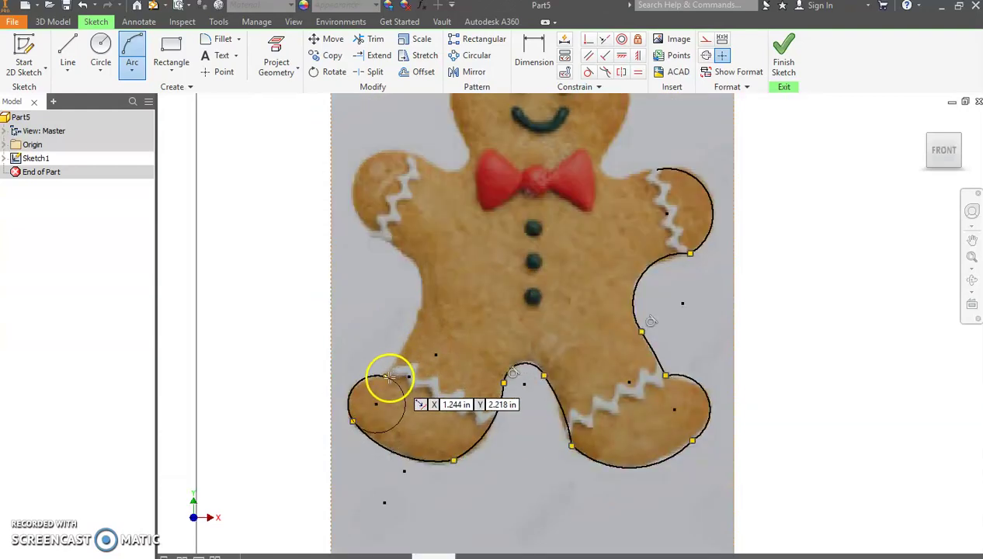
# - Trace the outer edge of the left-hand leg up past the waist to the underarm with two connected three-point arcs
pyautogui.click(386, 377)
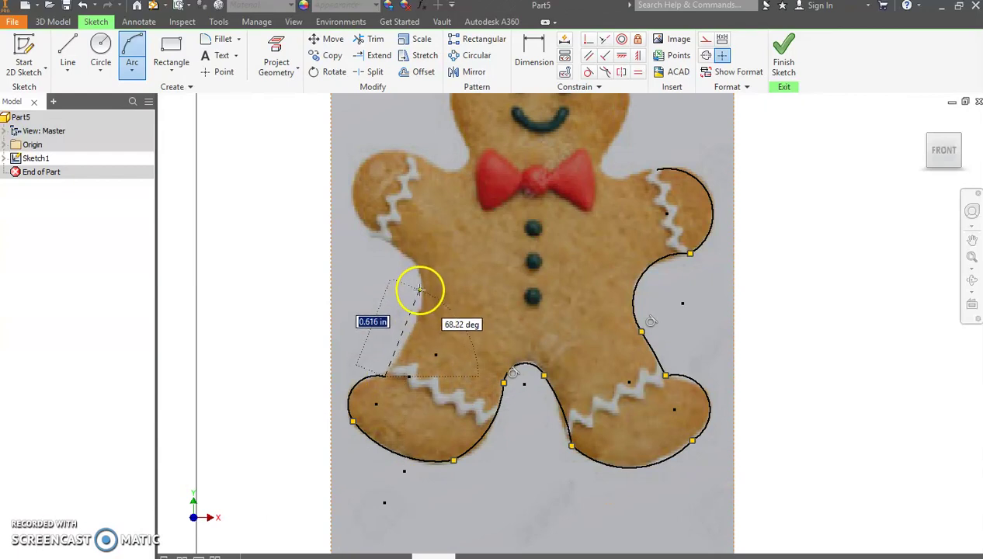
pyautogui.scroll(3, 418, 296)
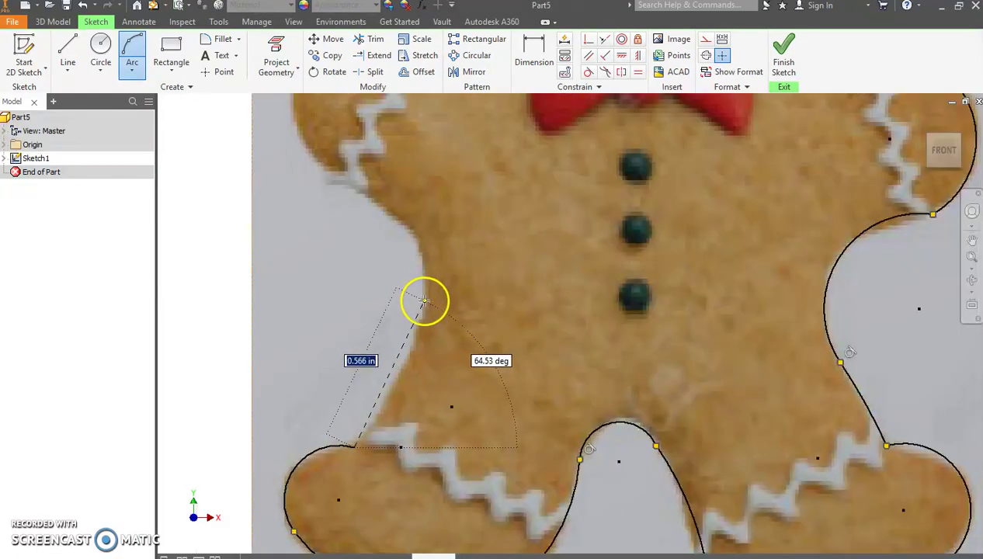
pyautogui.click(424, 303)
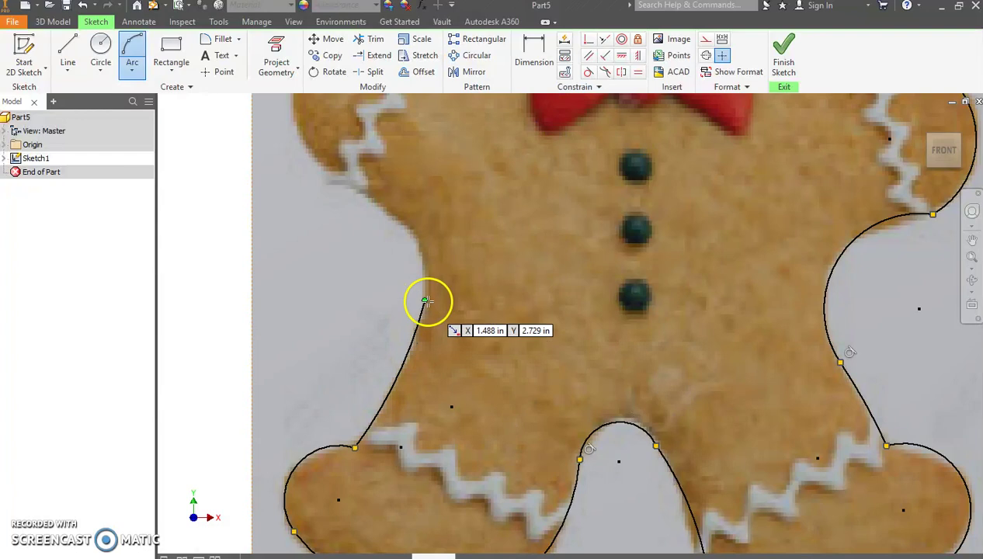
pyautogui.click(416, 242)
pyautogui.scroll(-3, 416, 242)
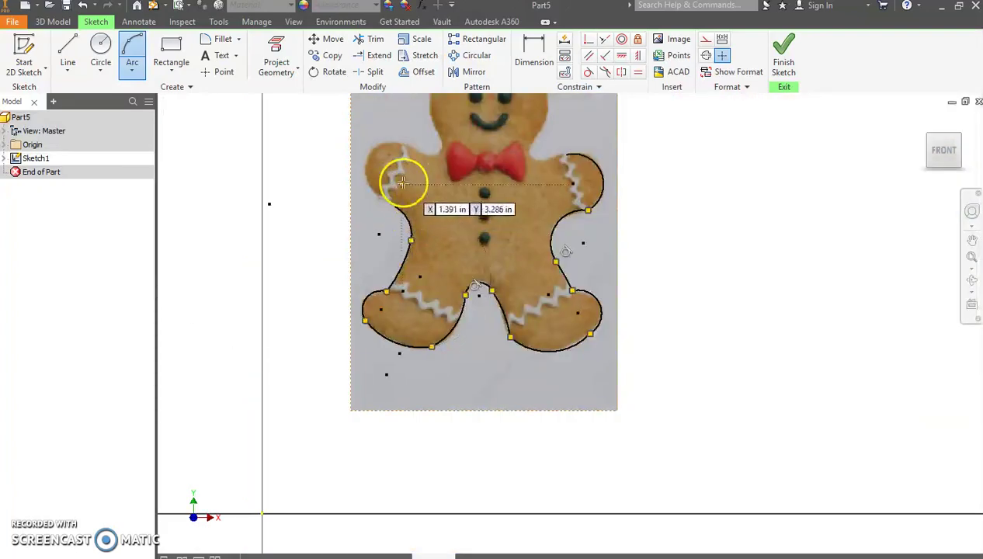
# - Trace around the cookie's left-hand hand from the underarm to the top of the arm with a three-point arc
pyautogui.click(398, 209)
pyautogui.click(409, 146)
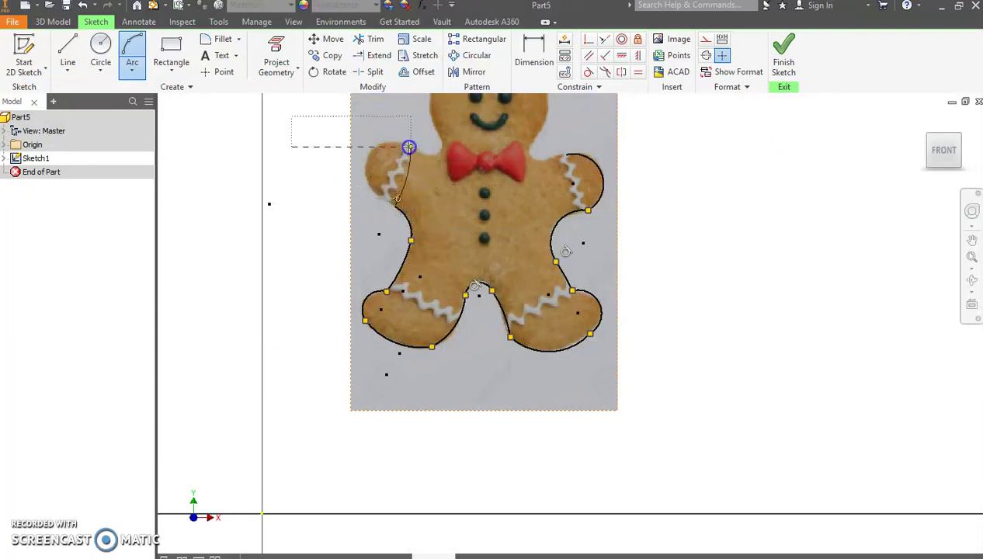
pyautogui.click(382, 154)
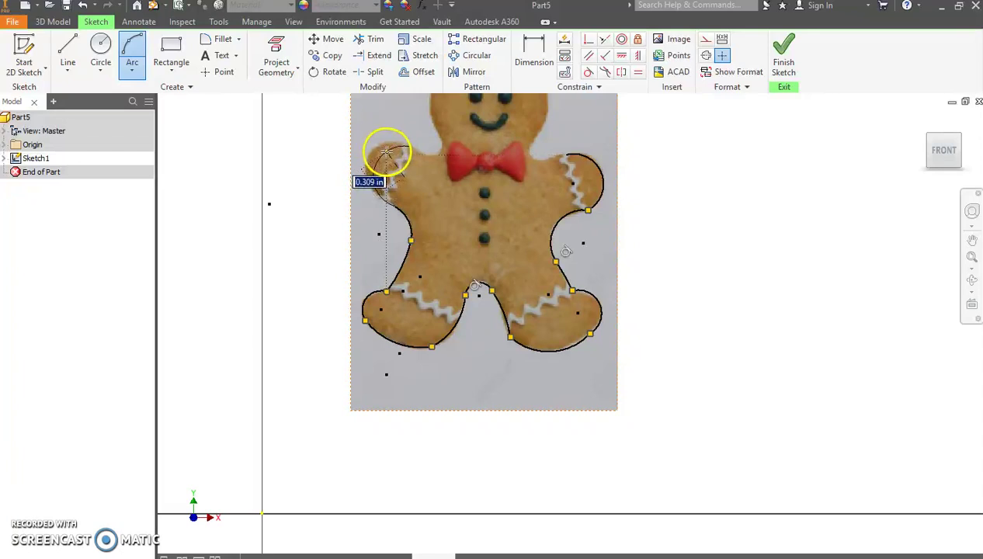
pyautogui.click(388, 153)
# - Trace the left-hand shoulder and the curve of the neck up to the base of the head with two connected three-point arcs
pyautogui.moveTo(473, 188); pyautogui.dragTo(545, 365, button='middle')
pyautogui.scroll(3, 536, 334)
pyautogui.scroll(3, 535, 334)
pyautogui.click(344, 297)
pyautogui.click(388, 324)
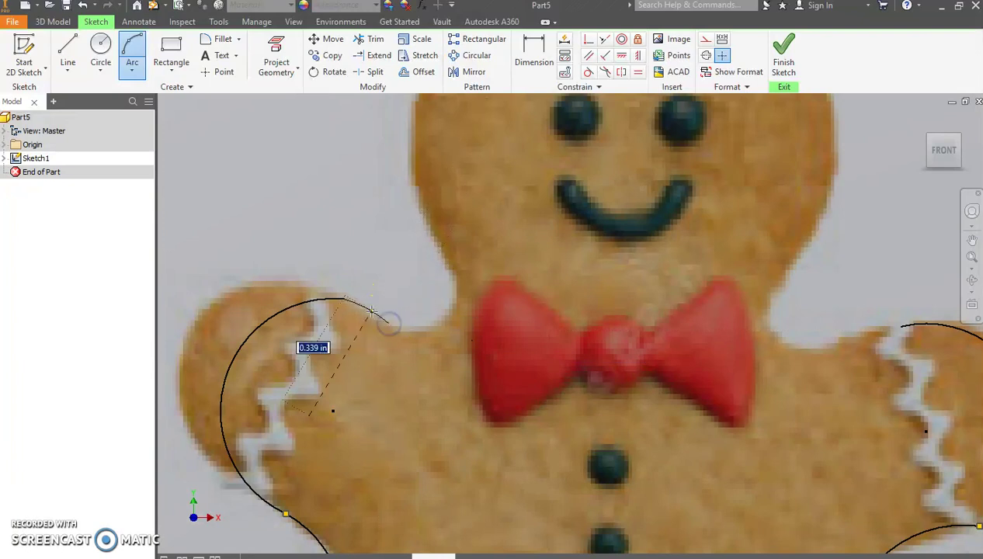
pyautogui.click(371, 309)
pyautogui.click(388, 323)
pyautogui.click(455, 266)
pyautogui.scroll(-3, 528, 262)
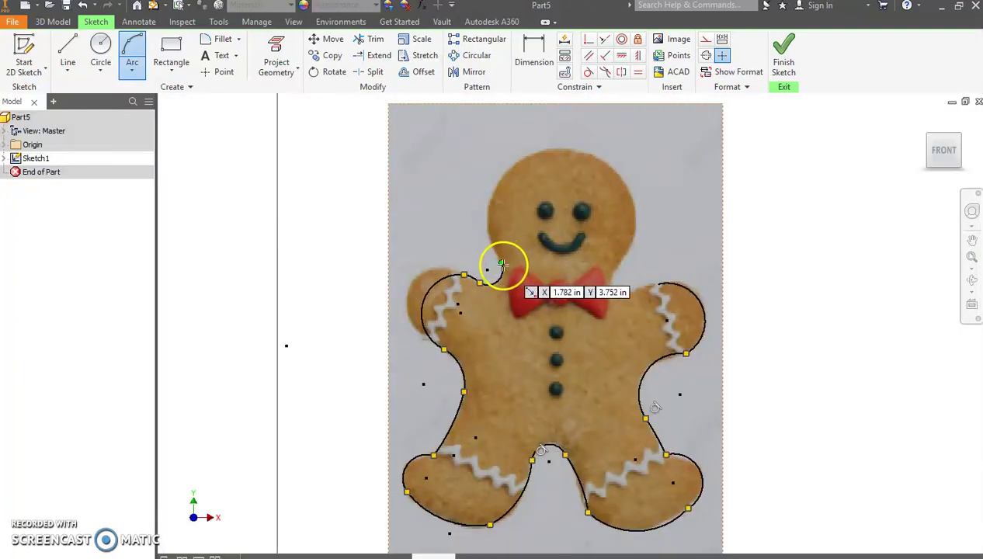
# - Trace the round head and the curve of the right-hand side of the neck with two connected three-point arcs
pyautogui.click(501, 264)
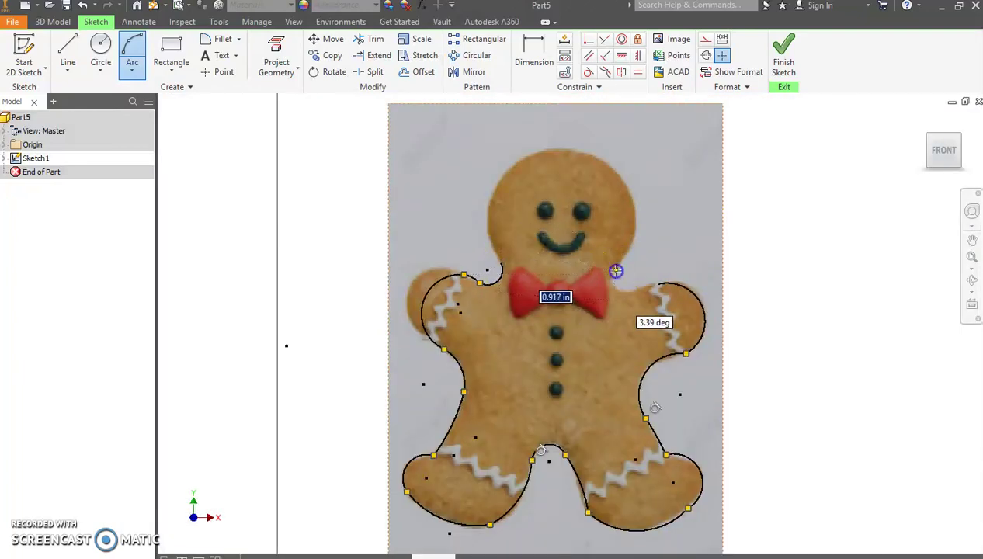
pyautogui.click(611, 168)
pyautogui.click(619, 272)
pyautogui.click(641, 293)
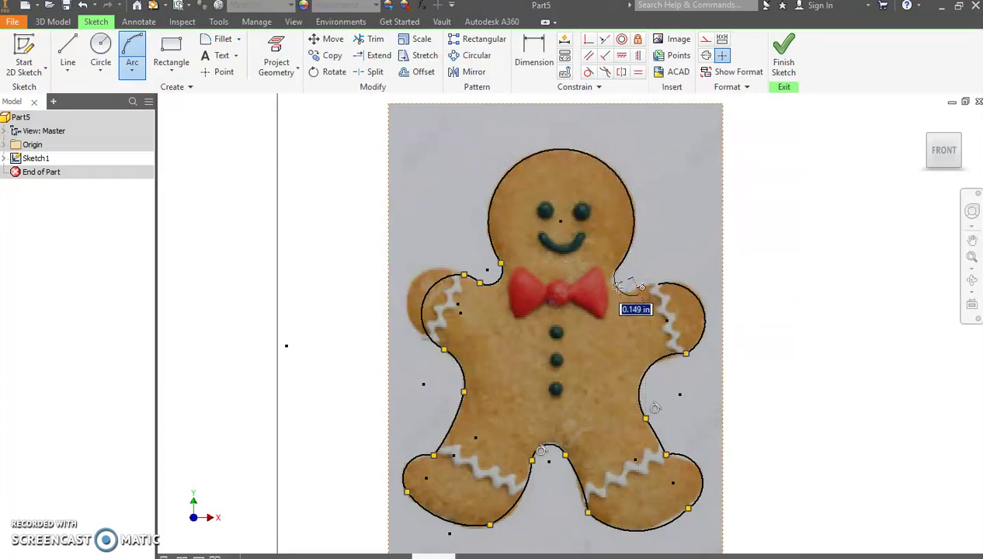
pyautogui.click(615, 289)
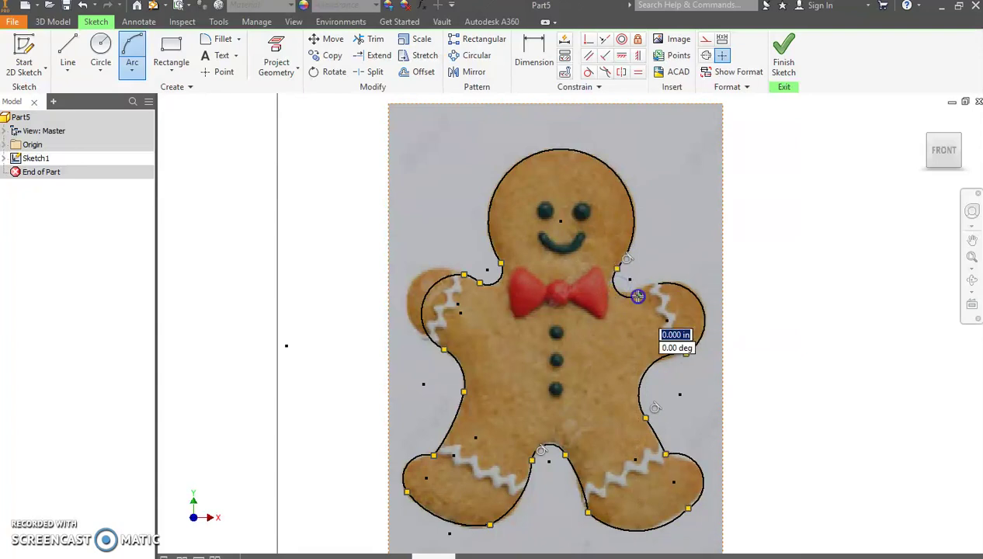
# - Close the outline with a three-point arc from the right-hand neck curve to the open end of the hand arc, and finish the sketch
pyautogui.scroll(3, 659, 286)
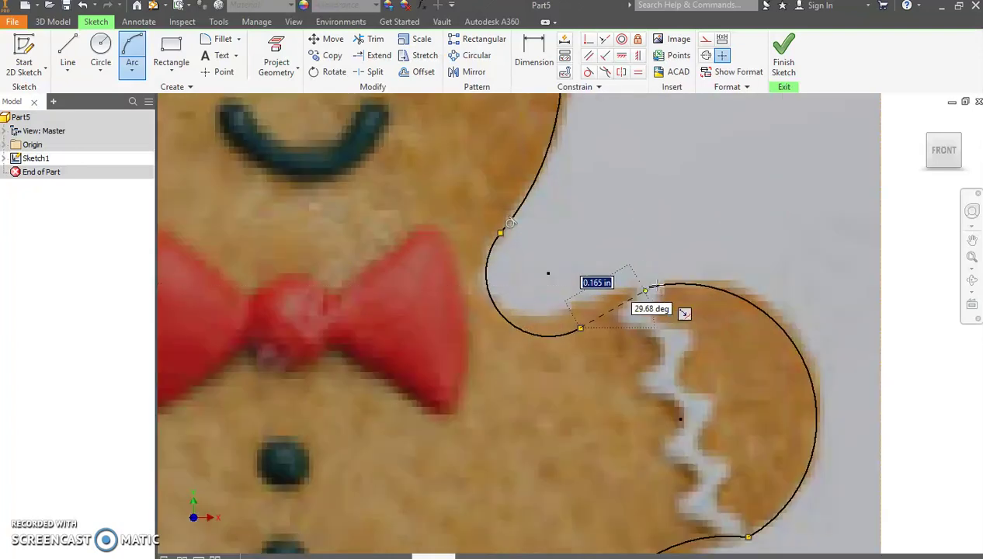
pyautogui.scroll(5, 653, 286)
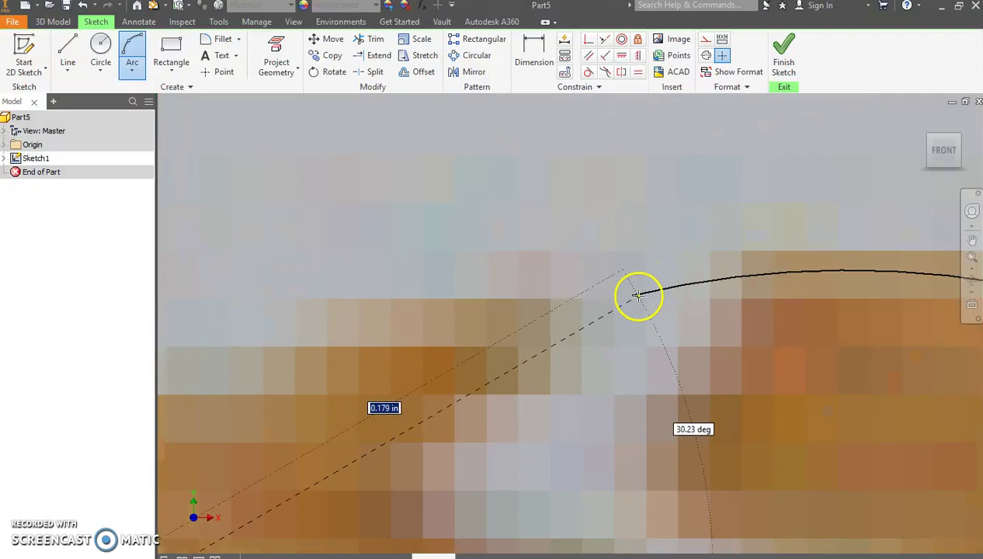
pyautogui.scroll(2, 635, 292)
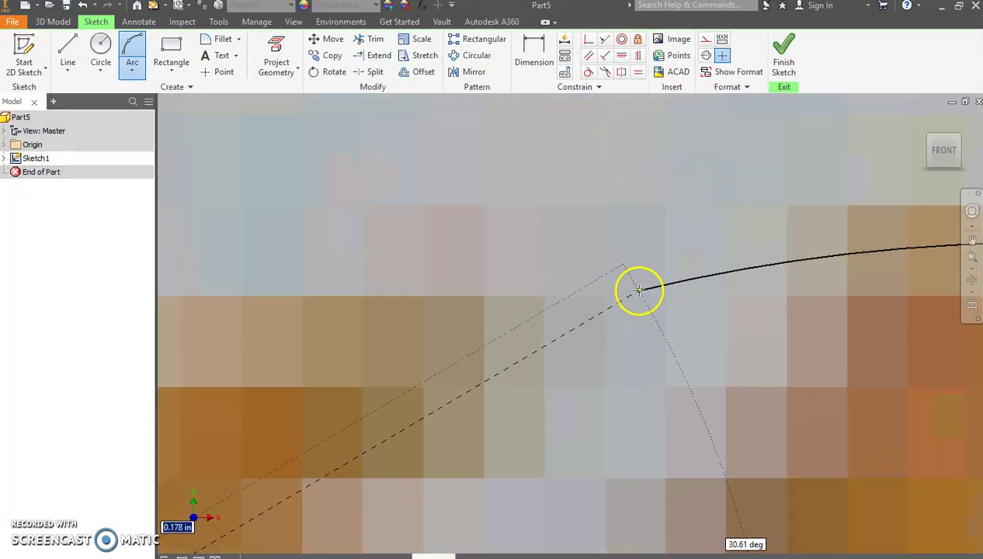
pyautogui.click(639, 290)
pyautogui.click(564, 313)
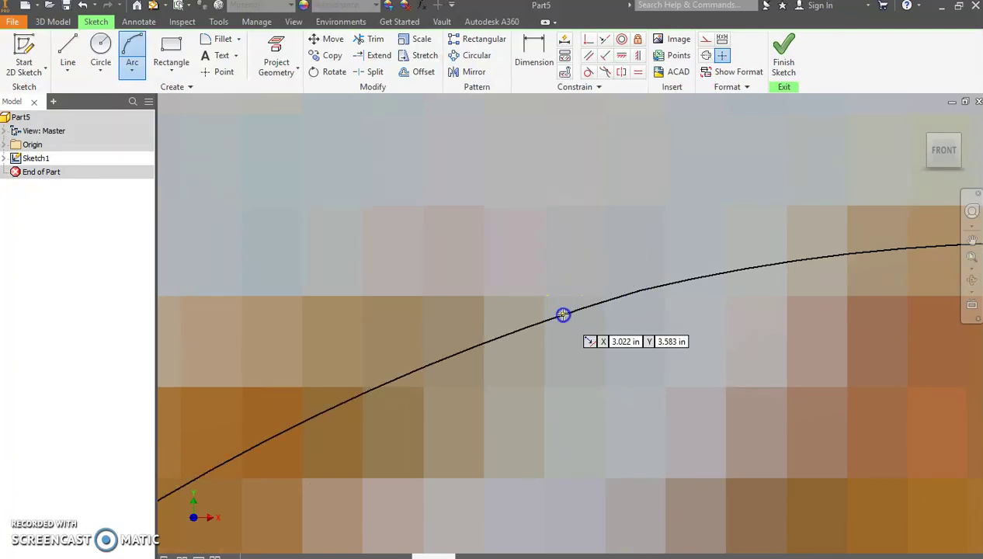
pyautogui.scroll(-8, 574, 311)
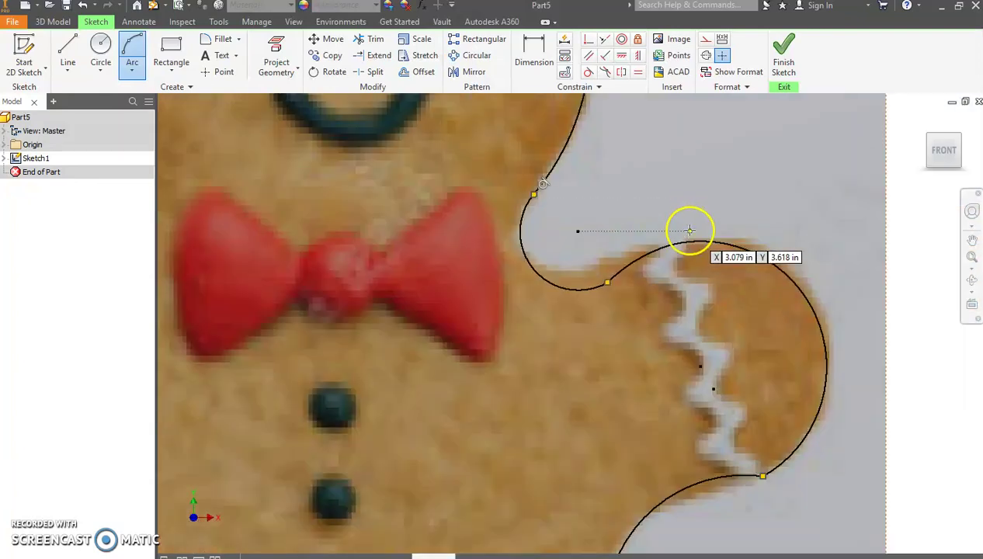
pyautogui.scroll(-2, 604, 327)
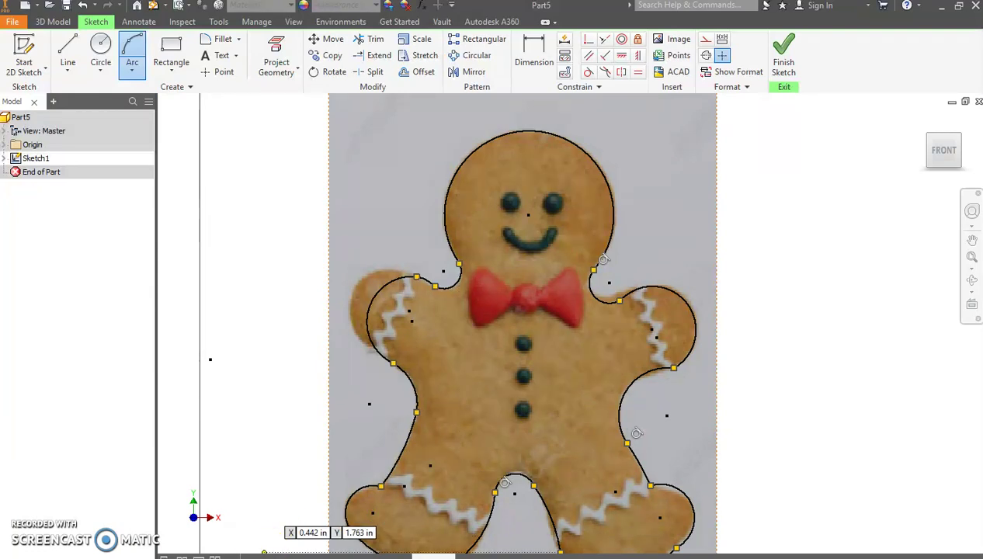
pyautogui.press('Escape')
pyautogui.scroll(-2, 710, 161)
pyautogui.click(783, 49)
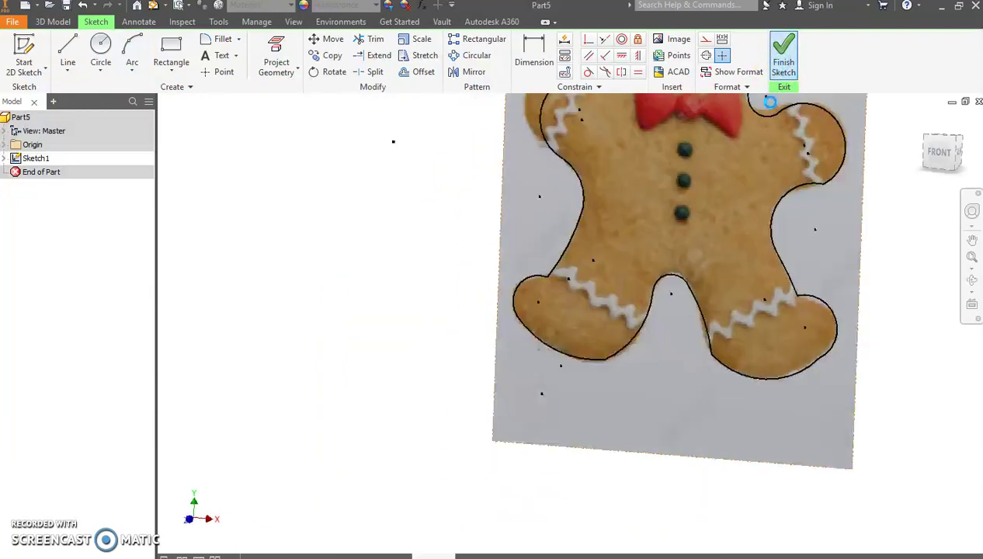
# - Extrude the gingerbread man profile by a distance of 0.6 in
pyautogui.scroll(2, 808, 152)
pyautogui.moveTo(801, 155); pyautogui.dragTo(573, 298, button='middle')
pyautogui.scroll(2, 573, 295)
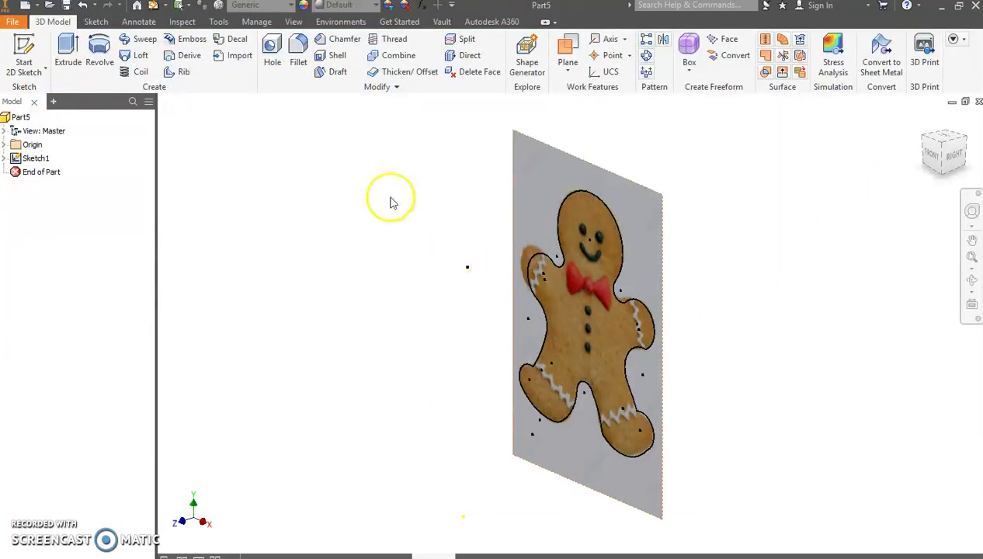
pyautogui.click(73, 49)
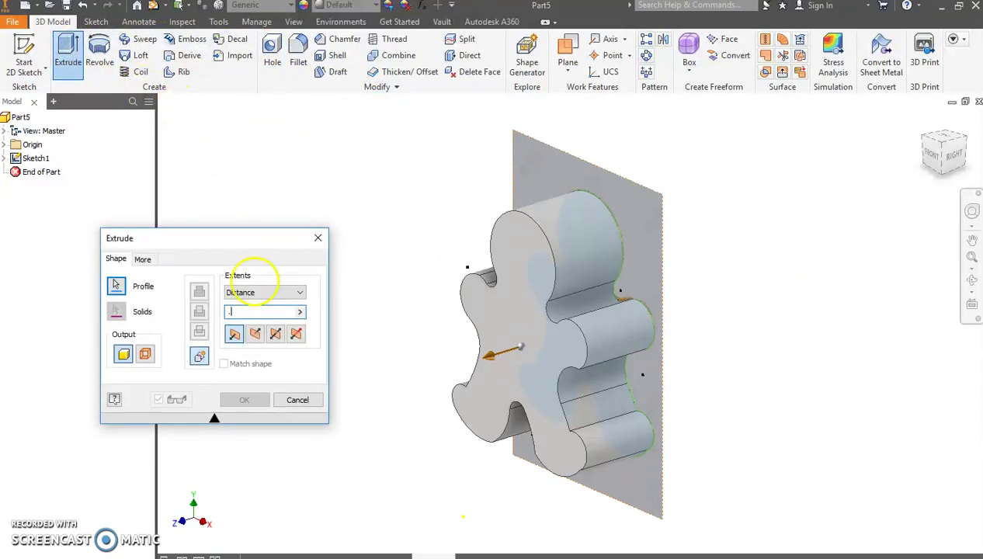
pyautogui.write('.6')
pyautogui.press('Return')
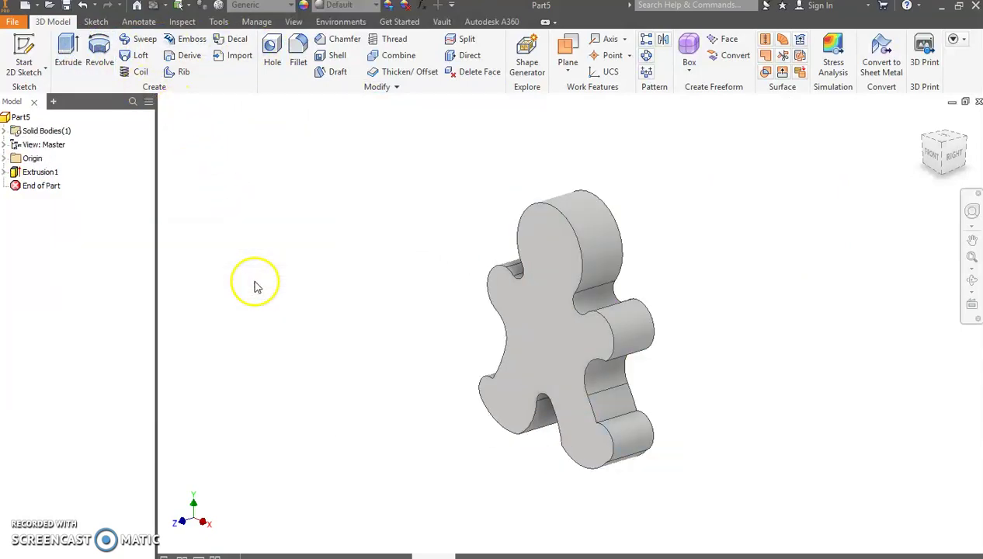
# - Create a 2D sketch on the front face of the gingerbread man and project the face's outline into it
pyautogui.click(23, 52)
pyautogui.click(569, 261)
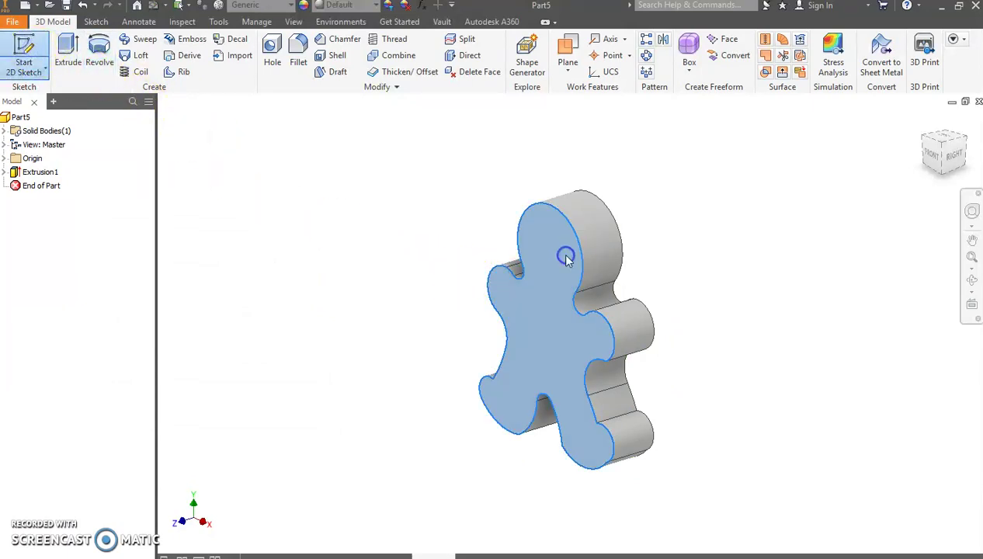
pyautogui.moveTo(761, 138)
pyautogui.mouseDown(button='middle')
pyautogui.moveTo(746, 191)
pyautogui.moveTo(648, 366)
pyautogui.moveTo(618, 390)
pyautogui.mouseUp(button='middle')
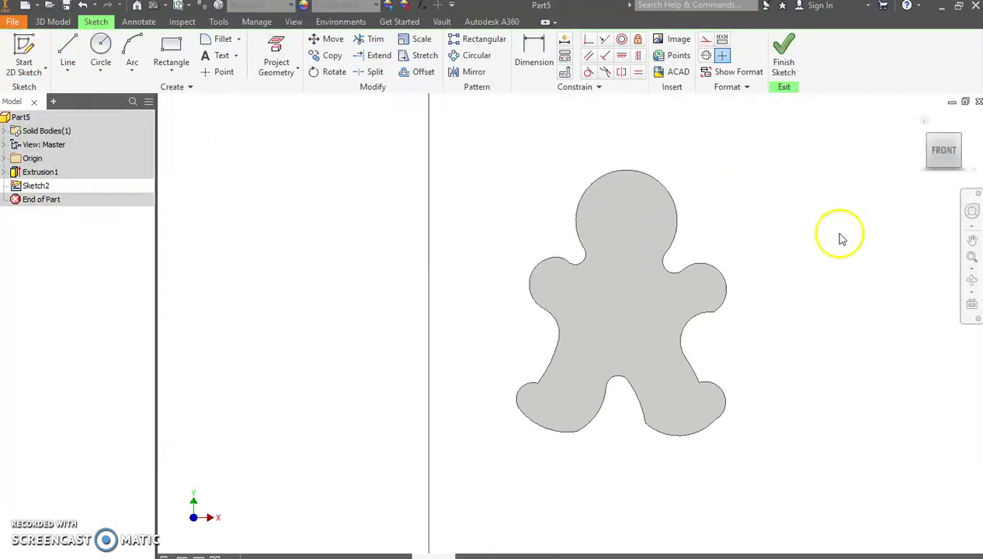
pyautogui.click(963, 139)
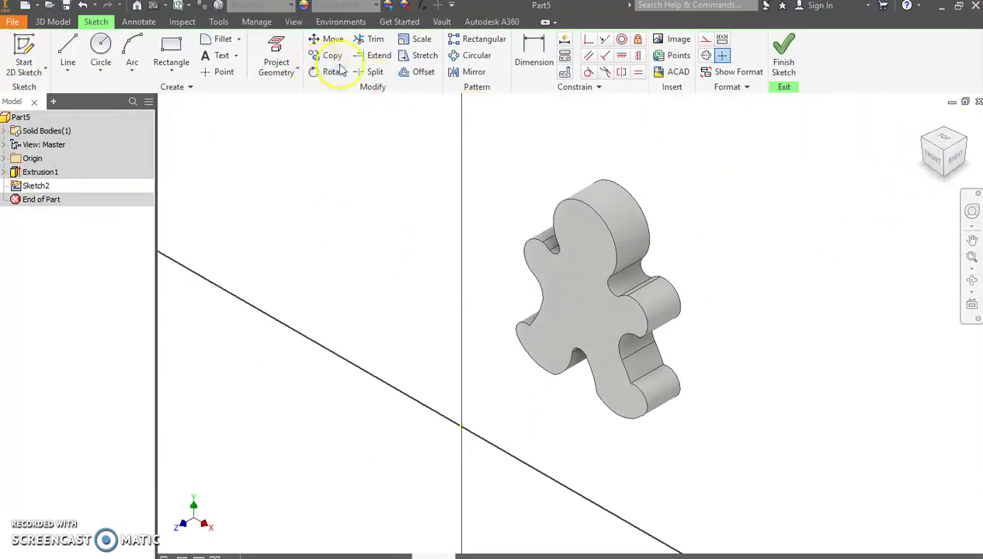
pyautogui.click(278, 45)
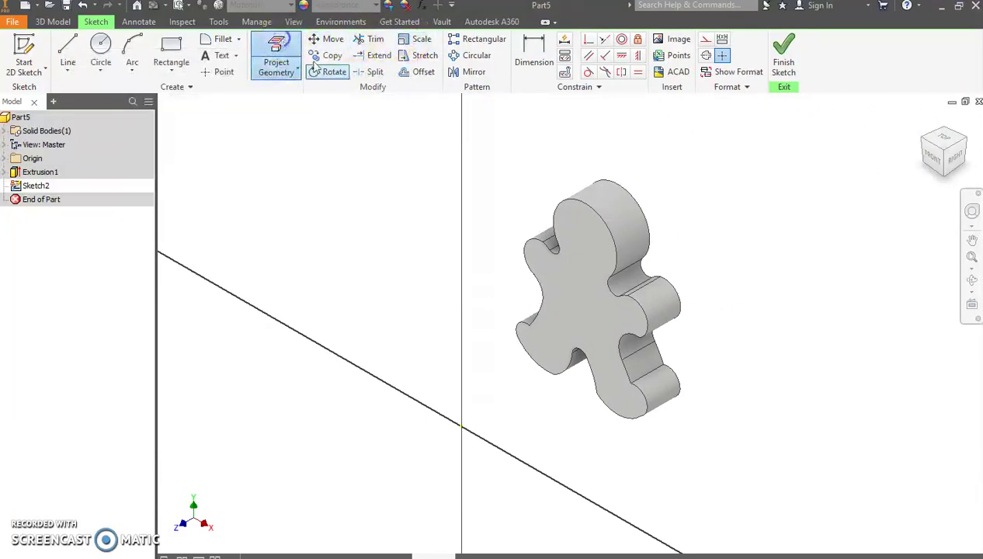
pyautogui.click(604, 230)
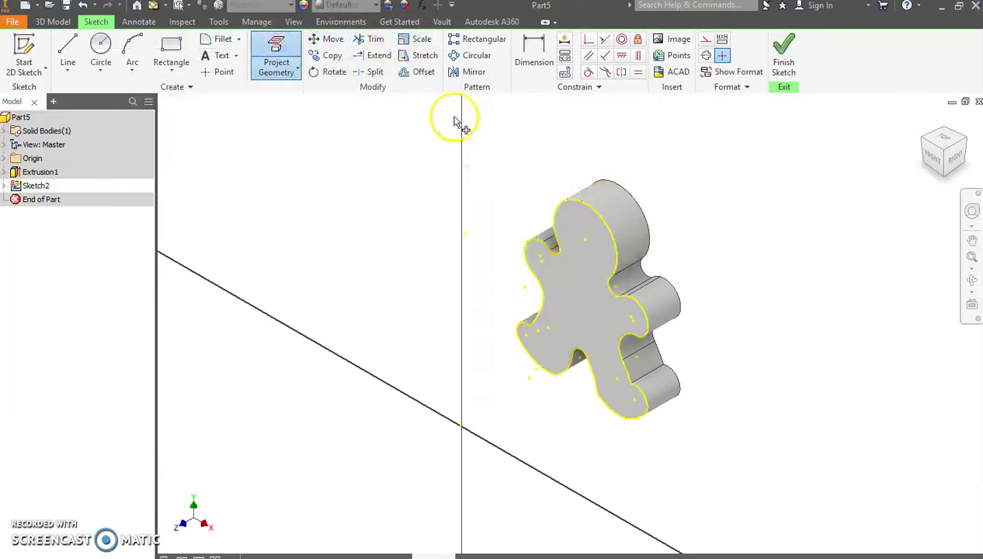
# - Offset the projected gingerbread man outline inward by about 0.125 in and finish the sketch
pyautogui.click(417, 72)
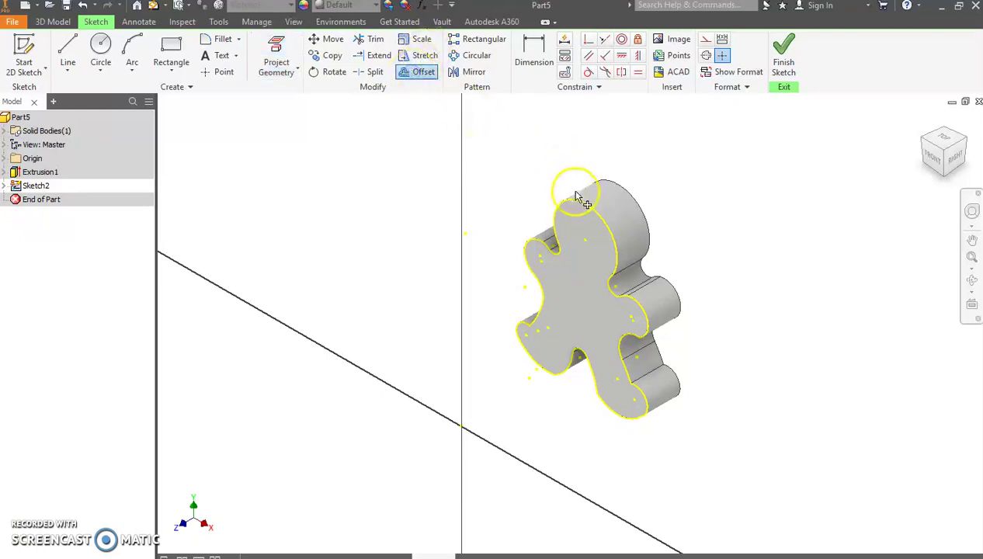
pyautogui.click(579, 200)
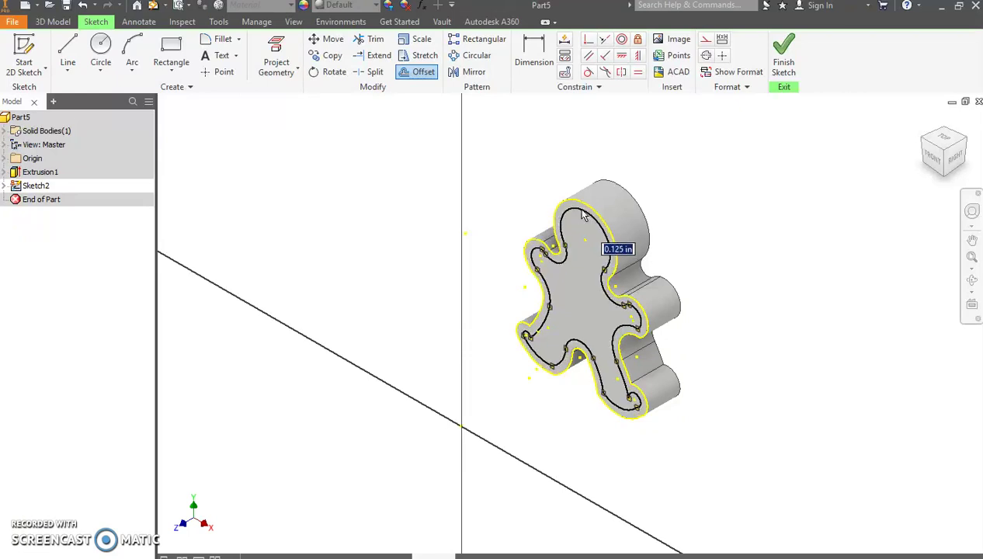
pyautogui.click(584, 216)
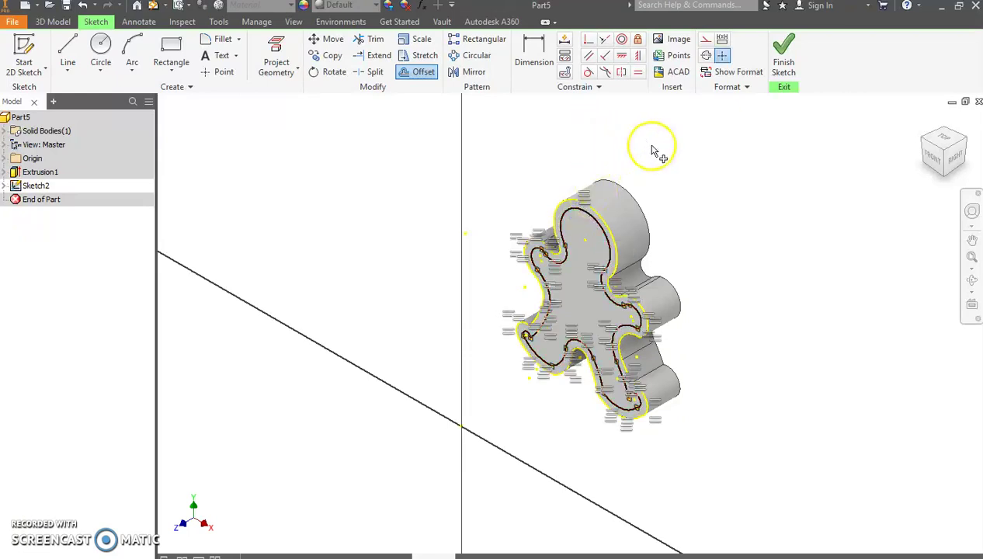
pyautogui.click(783, 53)
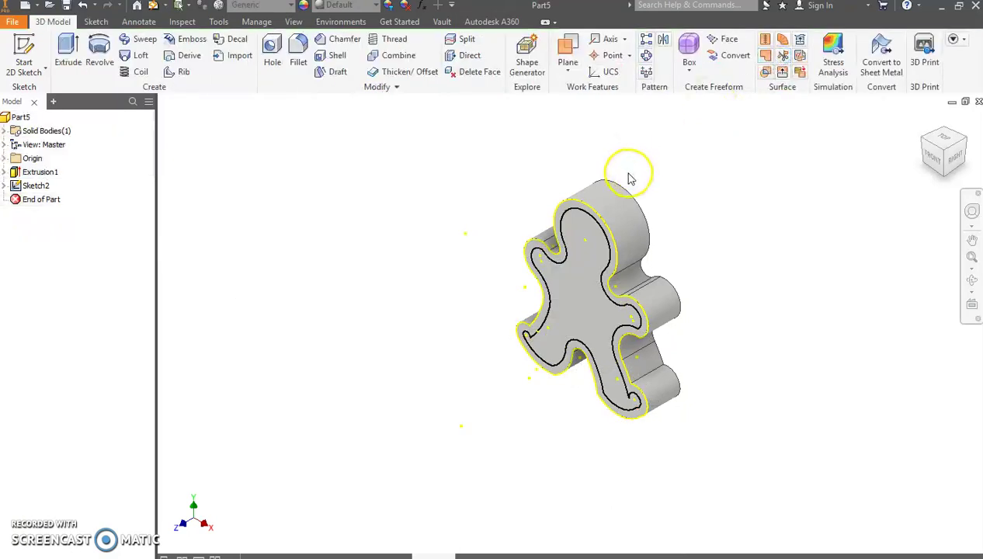
# - Shell the gingerbread man body to a thickness of 0.07 in, removing its back face
pyautogui.click(911, 150)
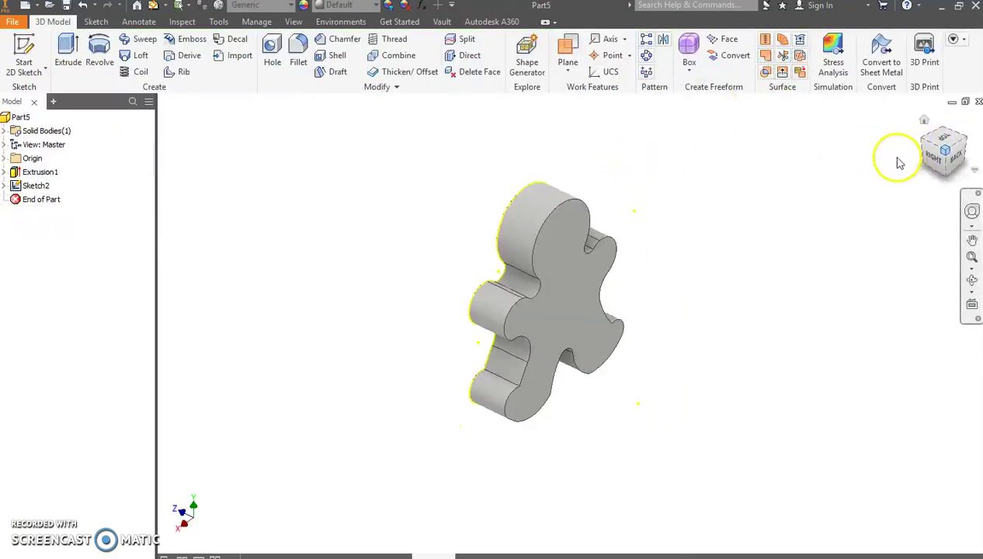
pyautogui.click(323, 62)
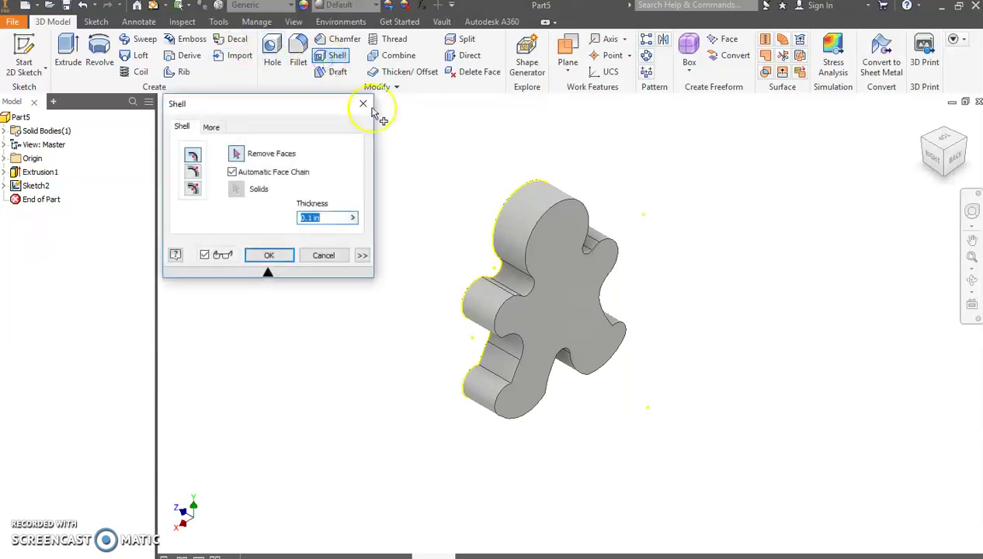
pyautogui.click(548, 230)
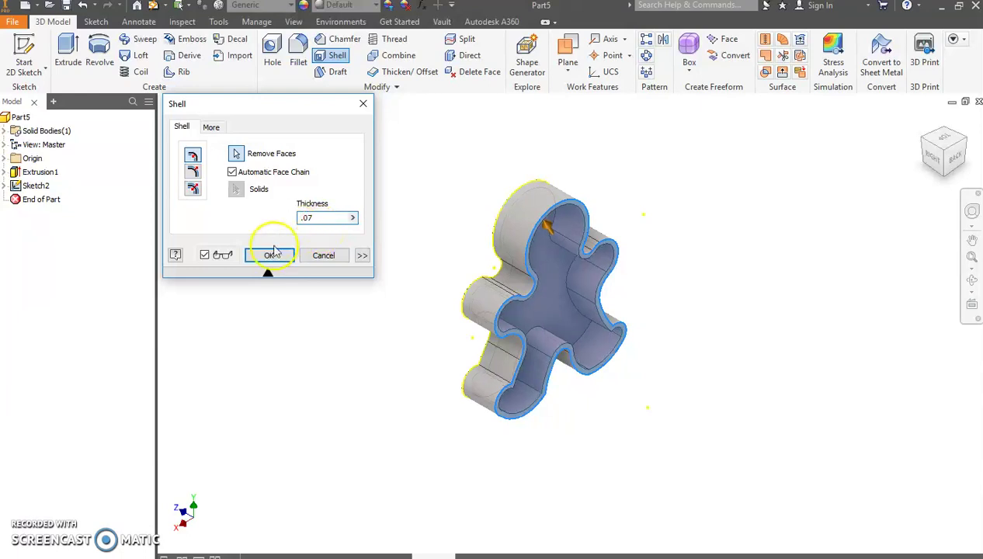
pyautogui.click(269, 261)
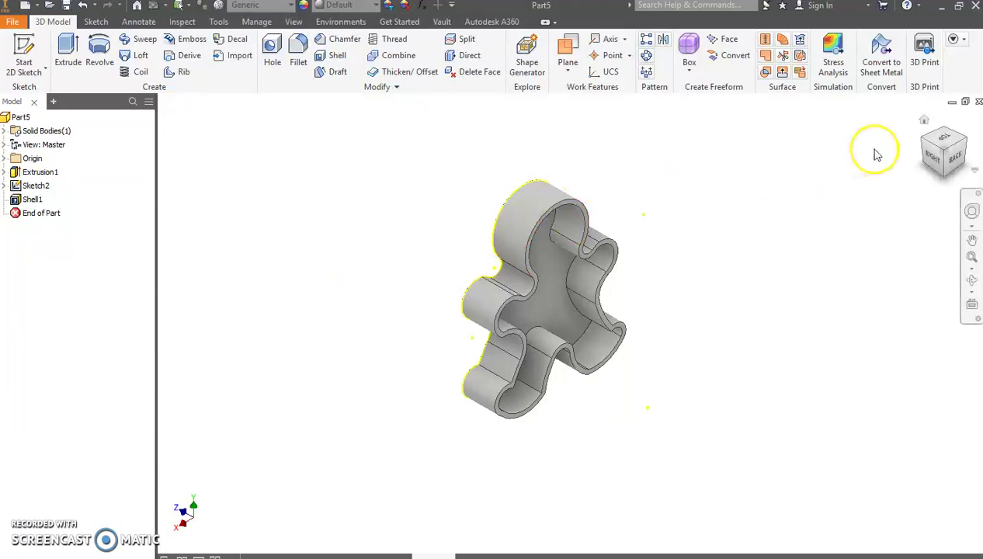
# - Cut the area inside the offset outline through the front face with a 0.6 in extrusion
pyautogui.click(923, 142)
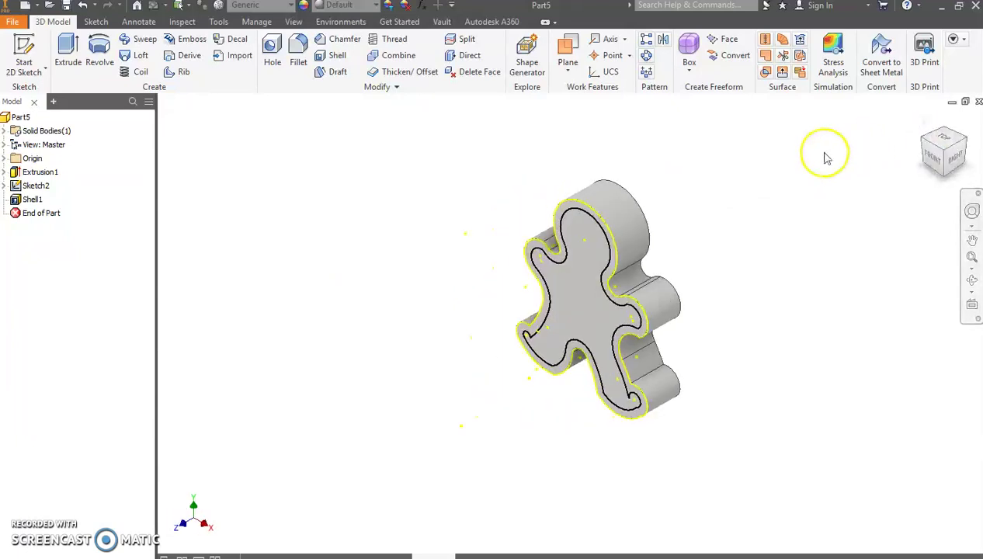
pyautogui.click(67, 54)
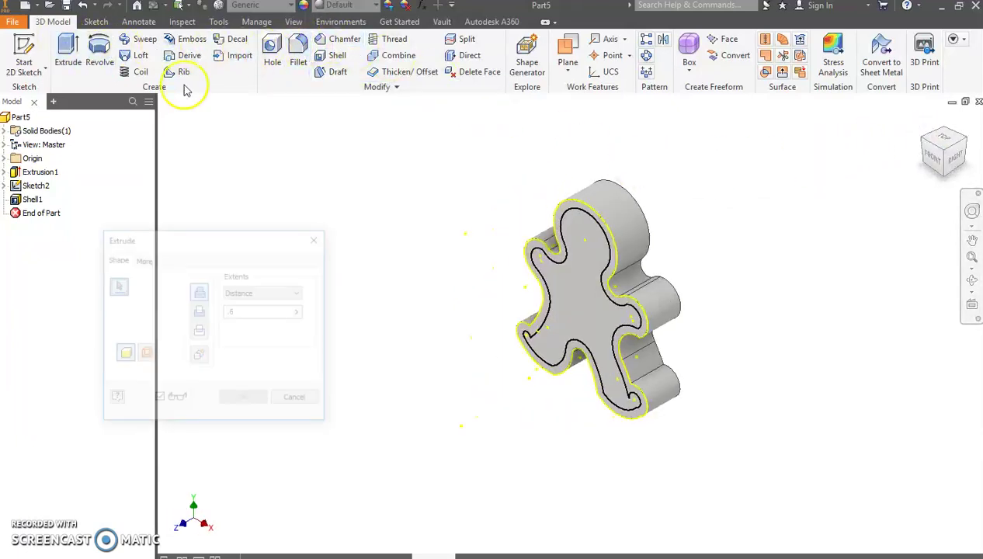
pyautogui.click(580, 283)
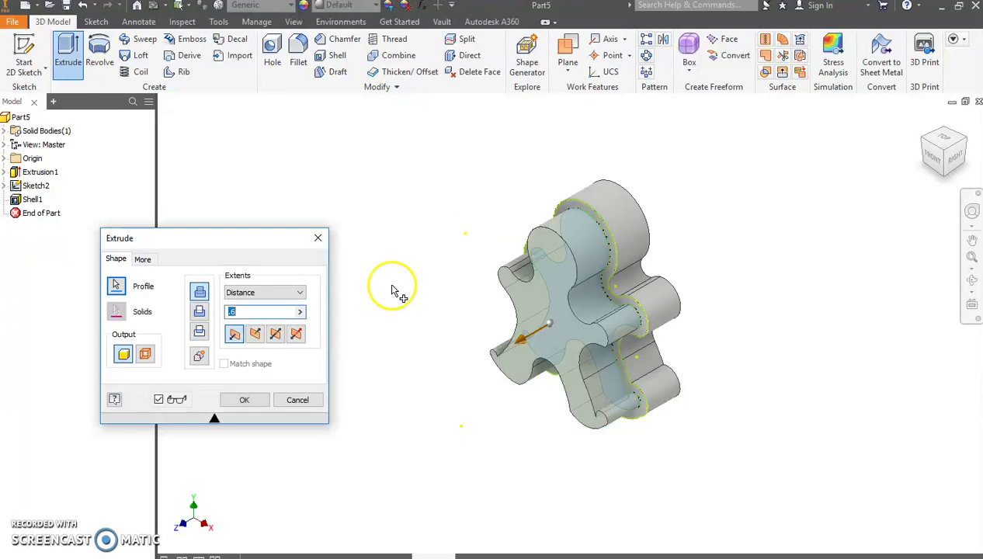
pyautogui.click(199, 311)
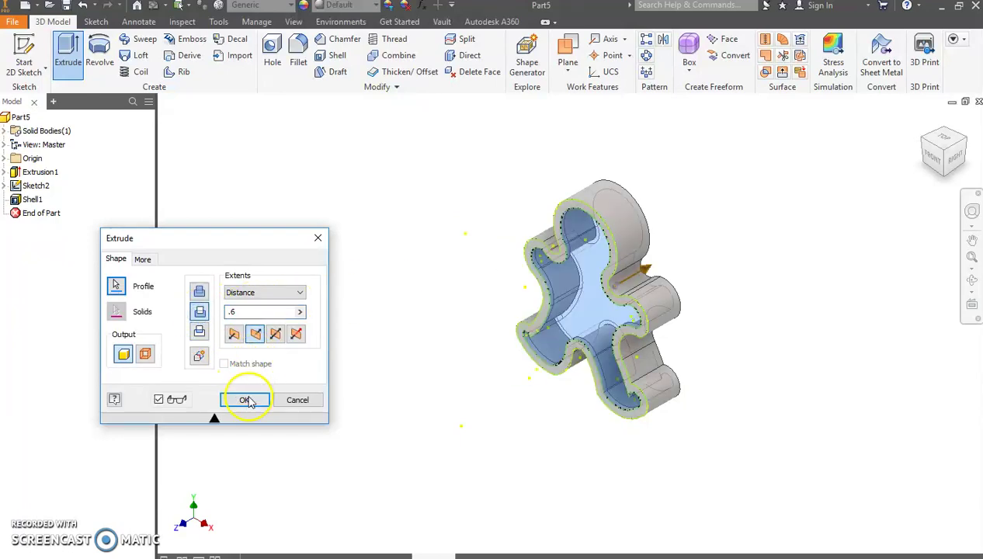
pyautogui.click(245, 400)
# - Examine the hollow cutter's walls and front rim from the back and at an angle, including the pointed corners near the feet
pyautogui.click(966, 144)
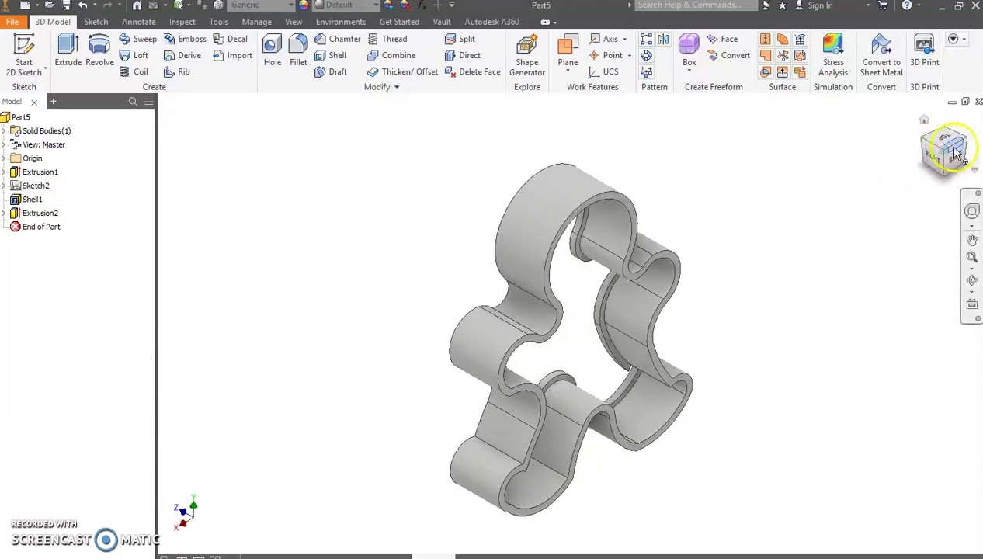
pyautogui.click(964, 144)
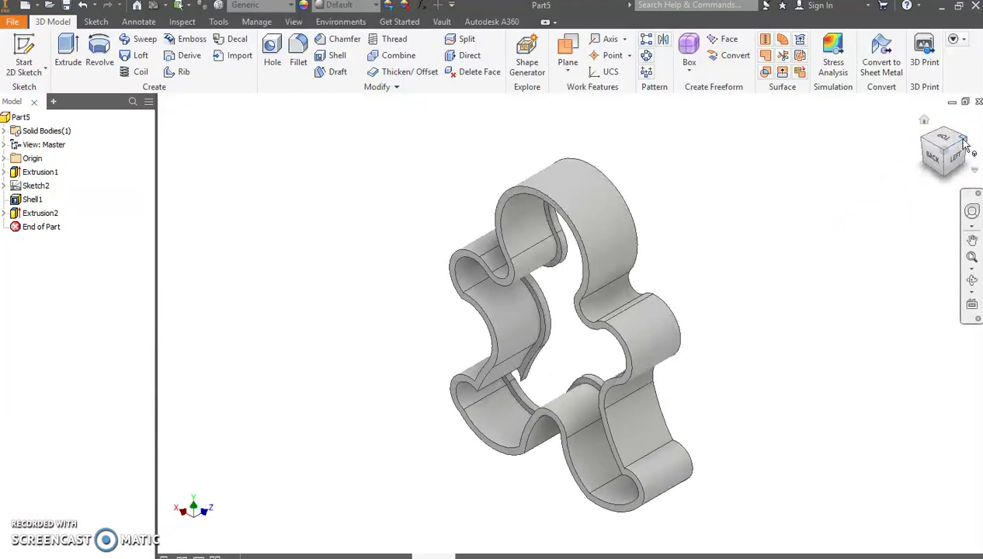
pyautogui.click(930, 146)
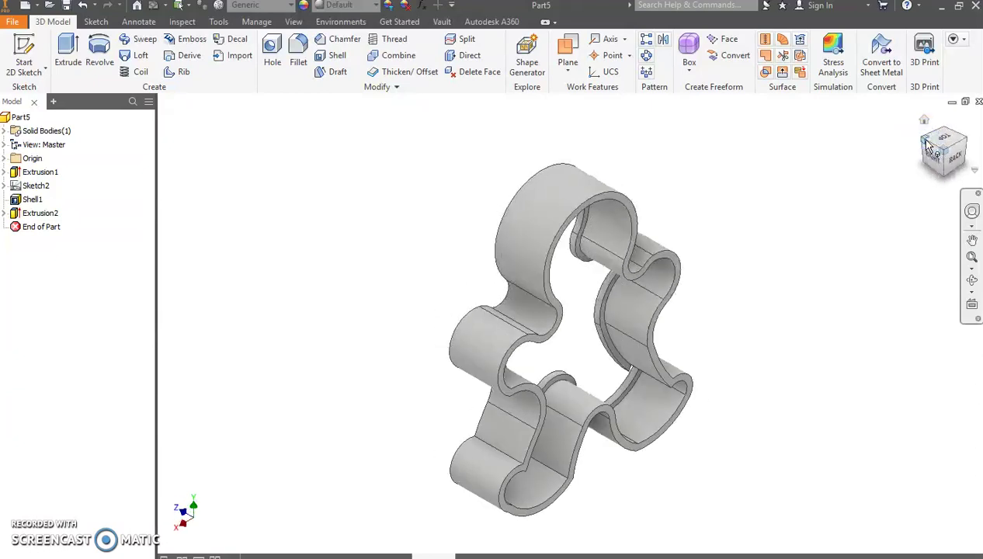
pyautogui.click(955, 159)
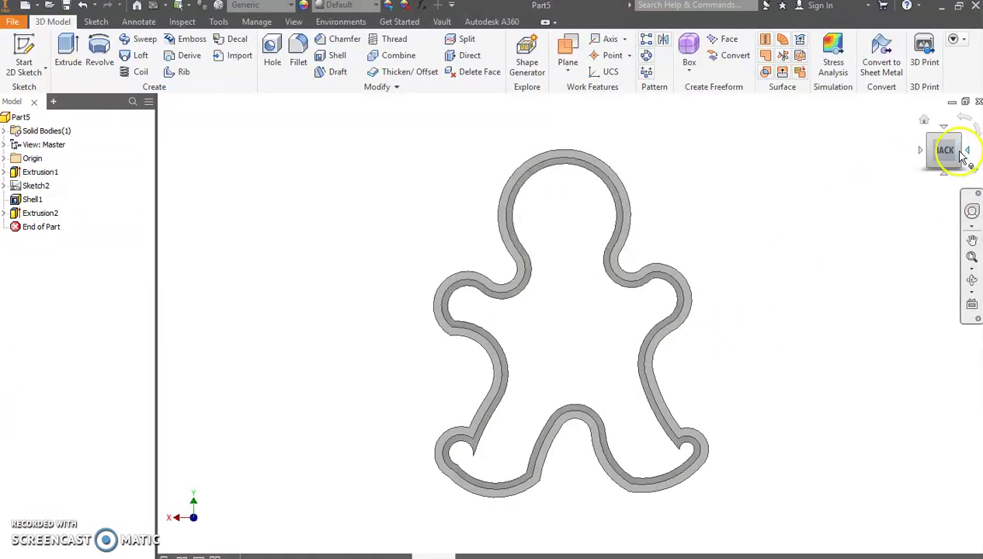
pyautogui.moveTo(963, 153); pyautogui.dragTo(916, 160)
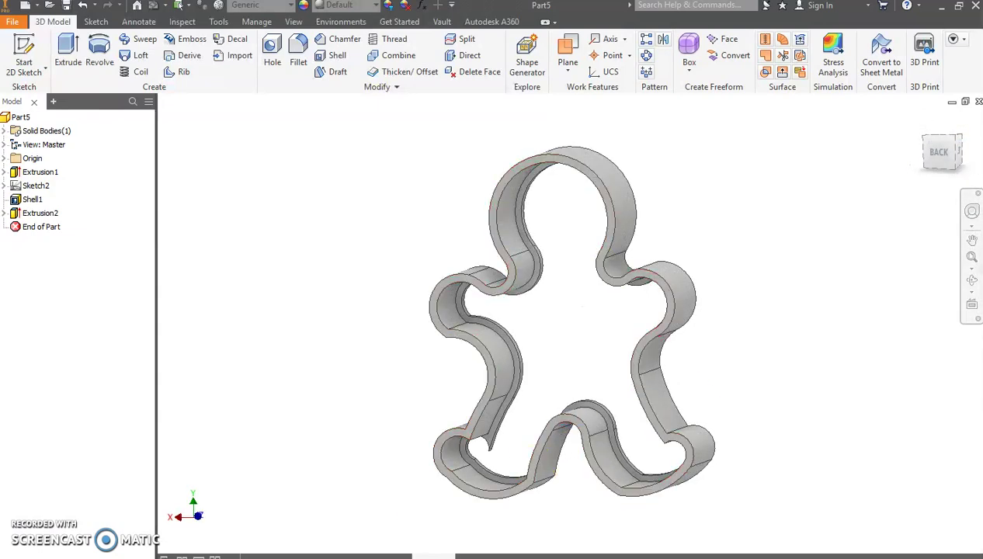
pyautogui.scroll(4, 487, 457)
pyautogui.scroll(-3, 487, 451)
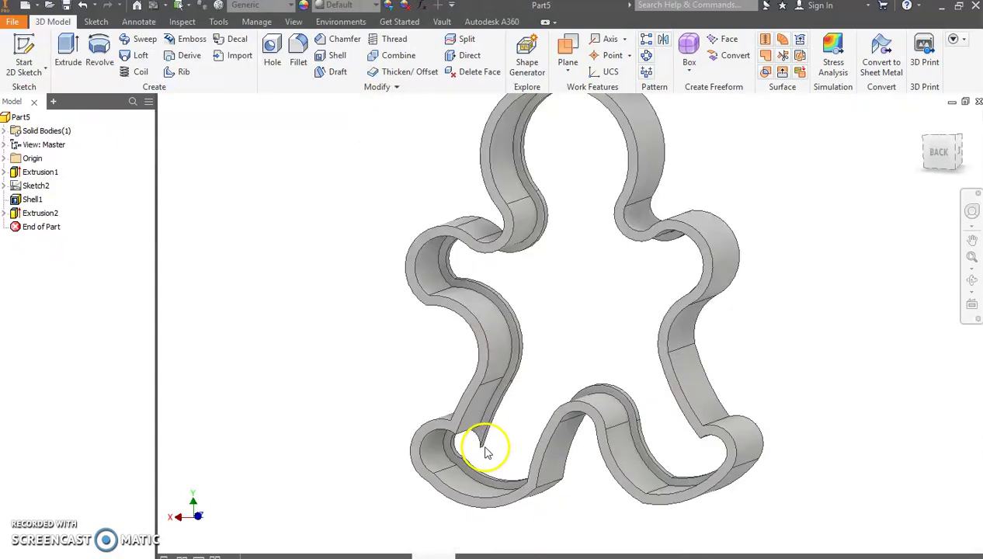